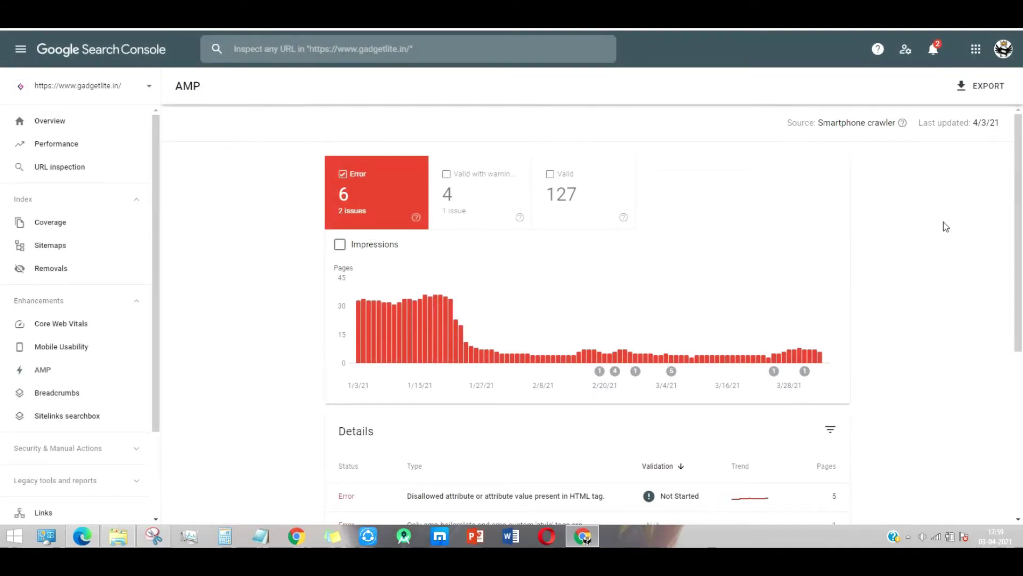
# Step: Open the AMP error "Disallowed attribute or attribute value present in HTML tag." and examine the highlighted code of the first affected page
pyautogui.moveTo(1016, 213); pyautogui.dragTo(1020, 309)
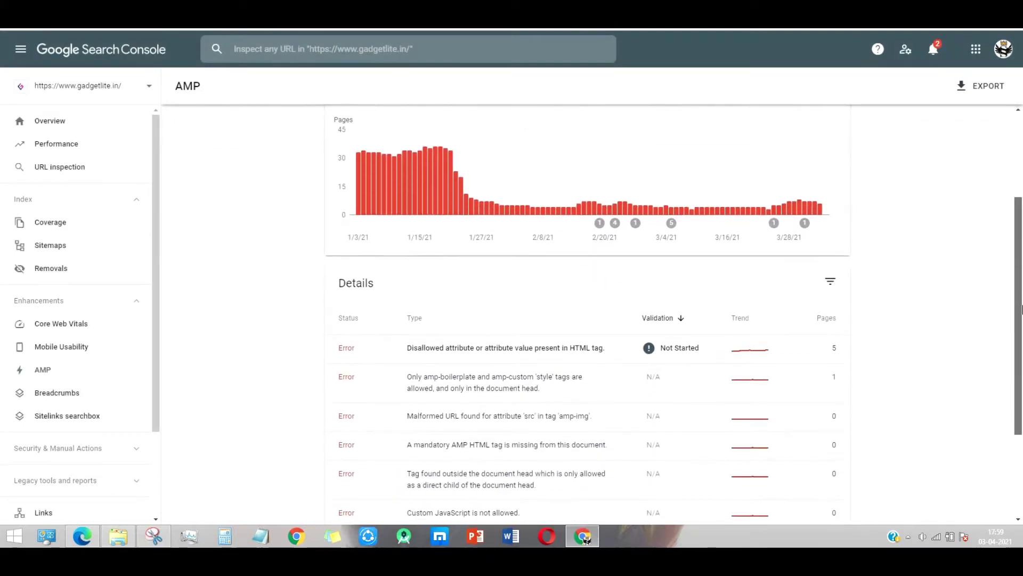
pyautogui.click(568, 351)
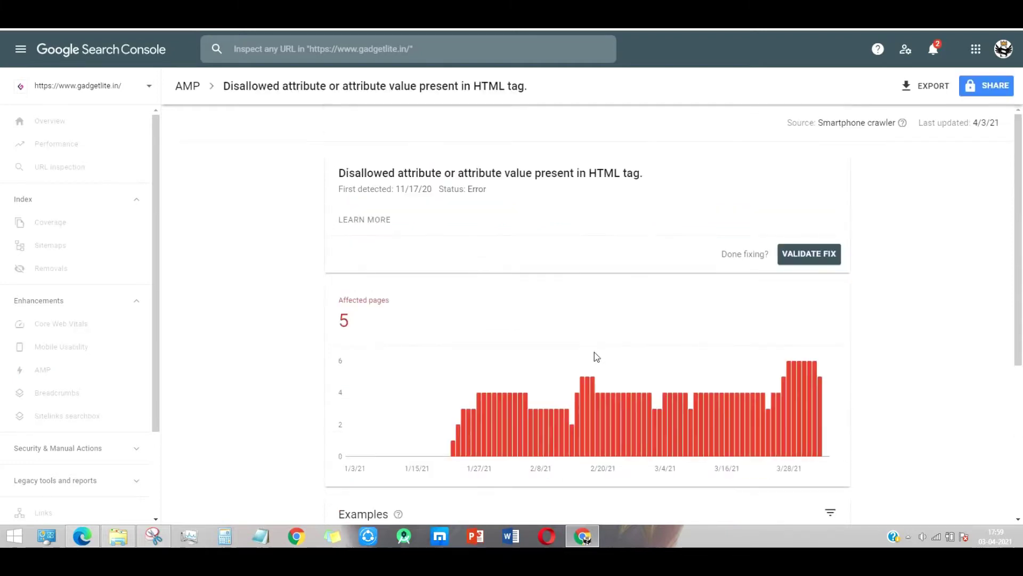
pyautogui.scroll(-5, 1018, 349)
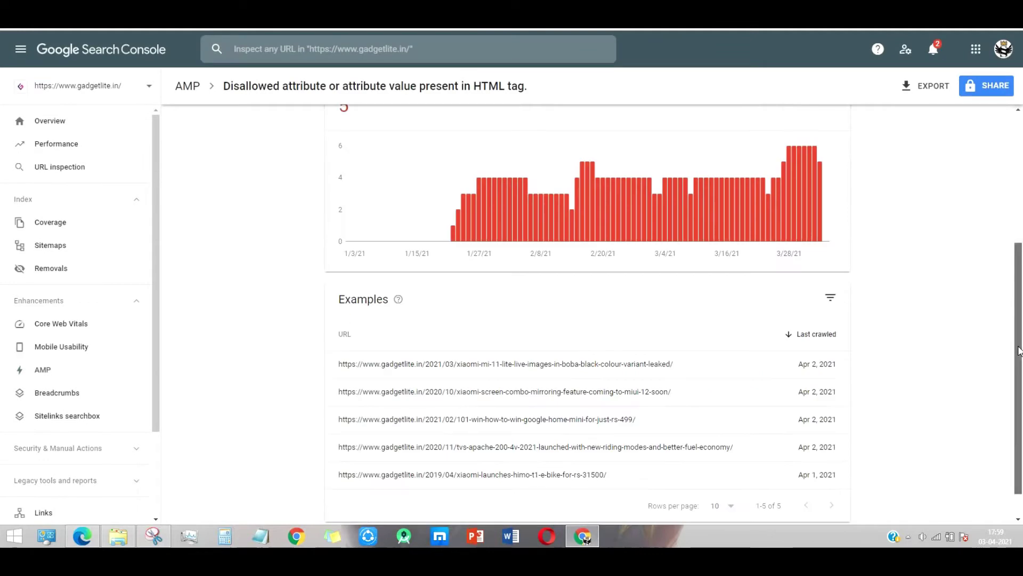
pyautogui.scroll(-1, 788, 349)
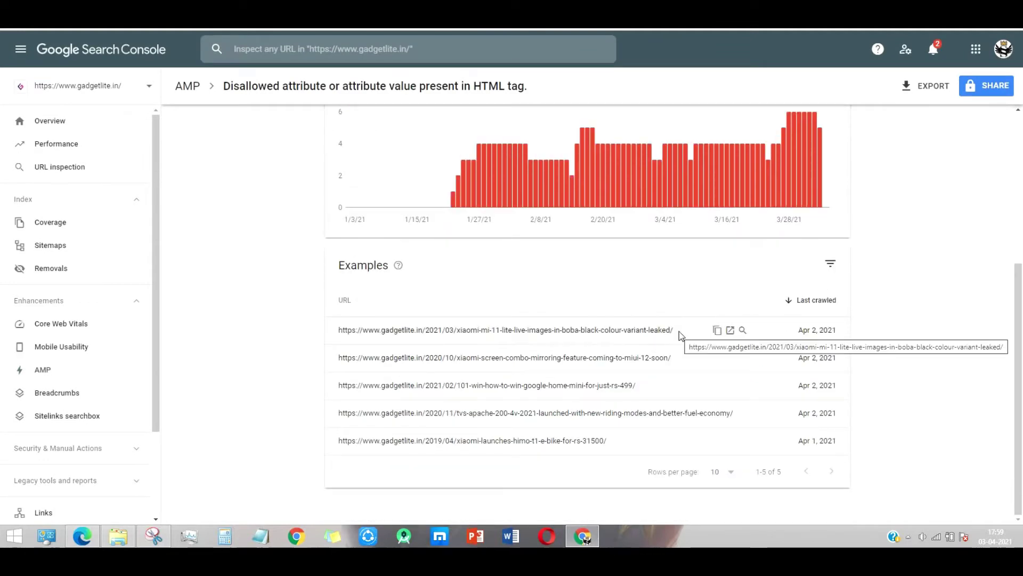
pyautogui.click(635, 334)
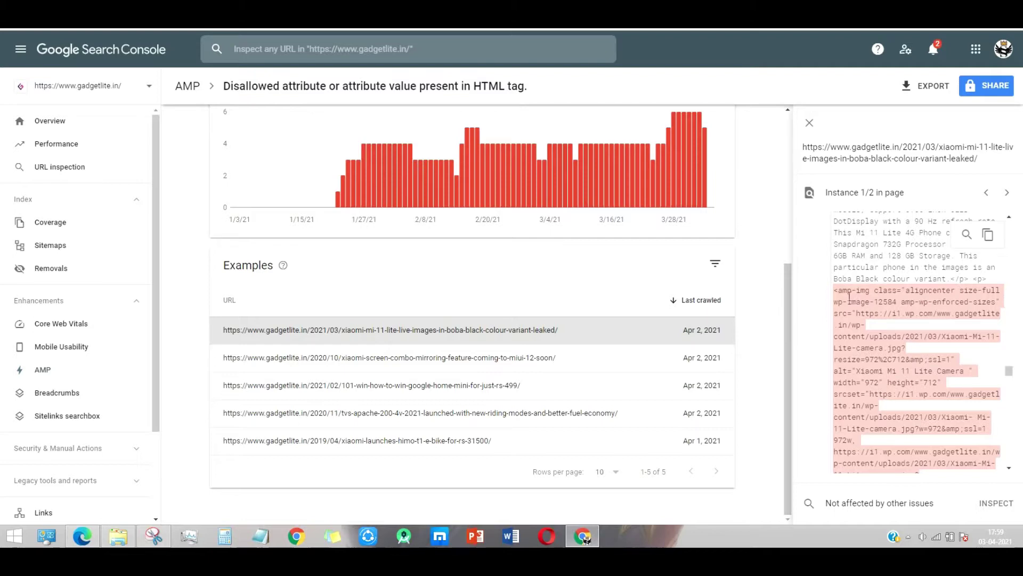
pyautogui.moveTo(867, 324)
pyautogui.mouseDown()
pyautogui.moveTo(906, 367)
pyautogui.moveTo(991, 421)
pyautogui.moveTo(906, 448)
pyautogui.moveTo(874, 336)
pyautogui.mouseUp()
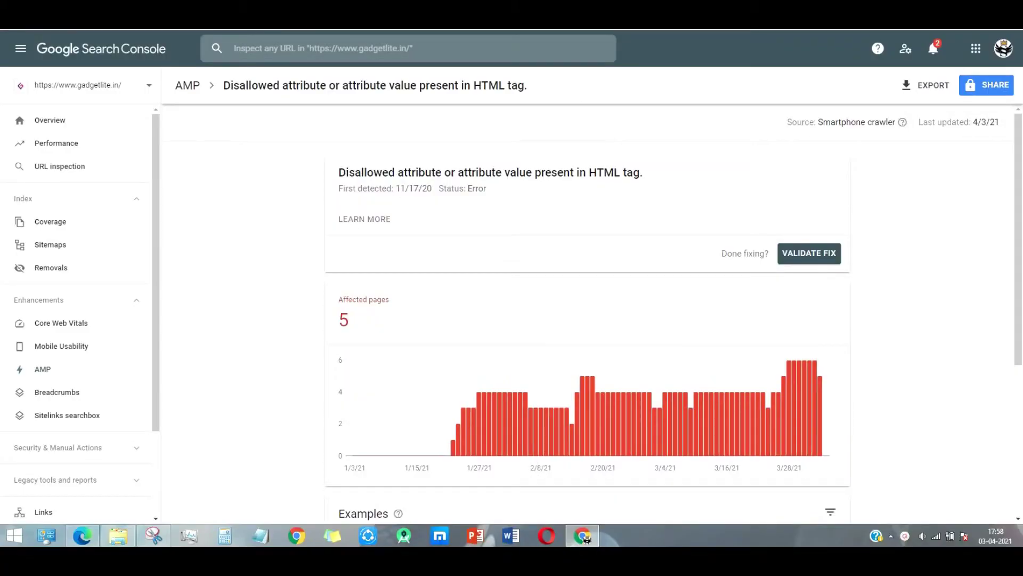
pyautogui.click(392, 49)
pyautogui.rightClick(391, 56)
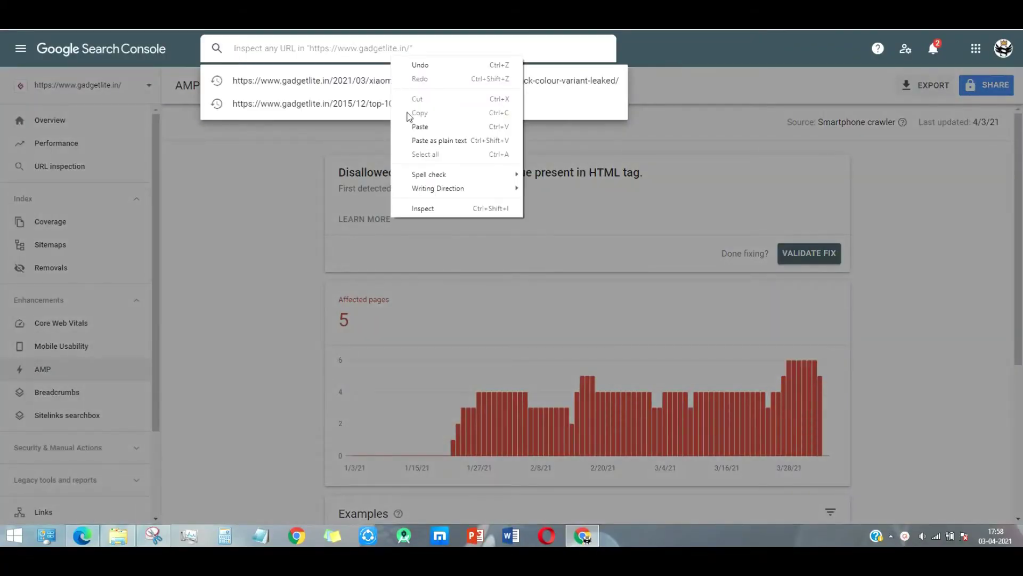
pyautogui.click(420, 127)
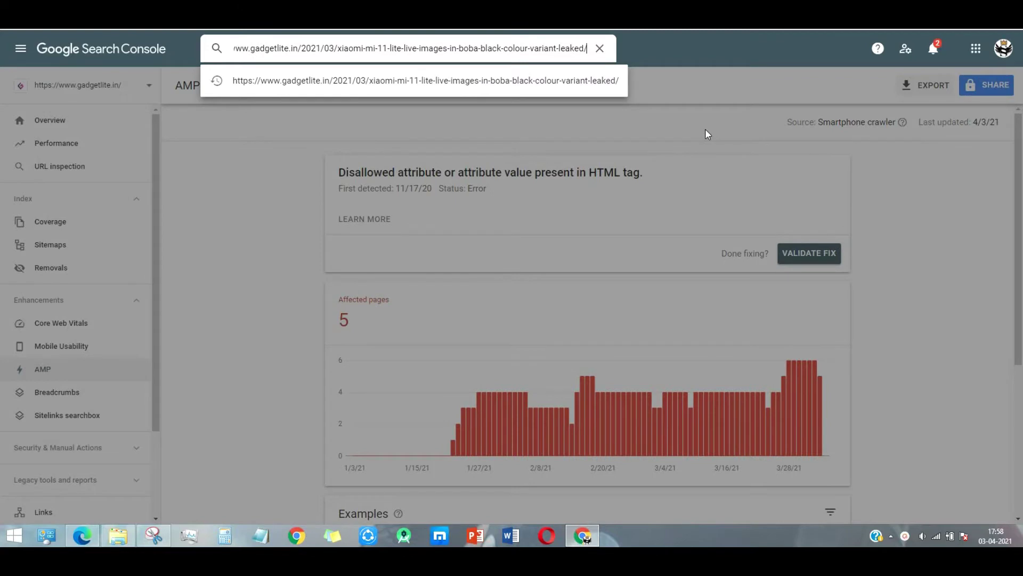
pyautogui.press('Return')
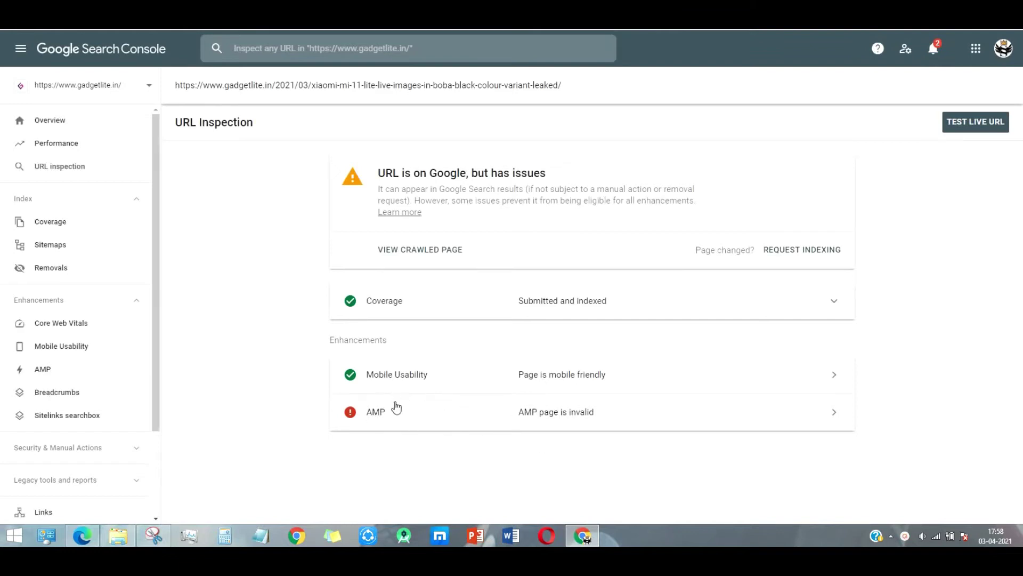
# Step: Open the inspected URL's AMP details and view the crawled code behind its disallowed attribute issue
pyautogui.click(612, 419)
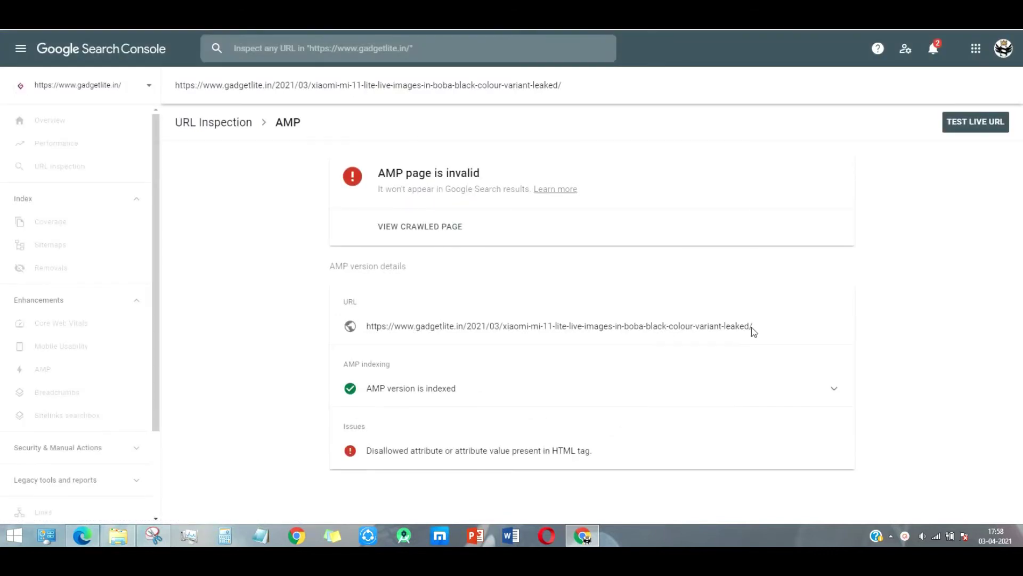
pyautogui.moveTo(440, 459)
pyautogui.click(477, 459)
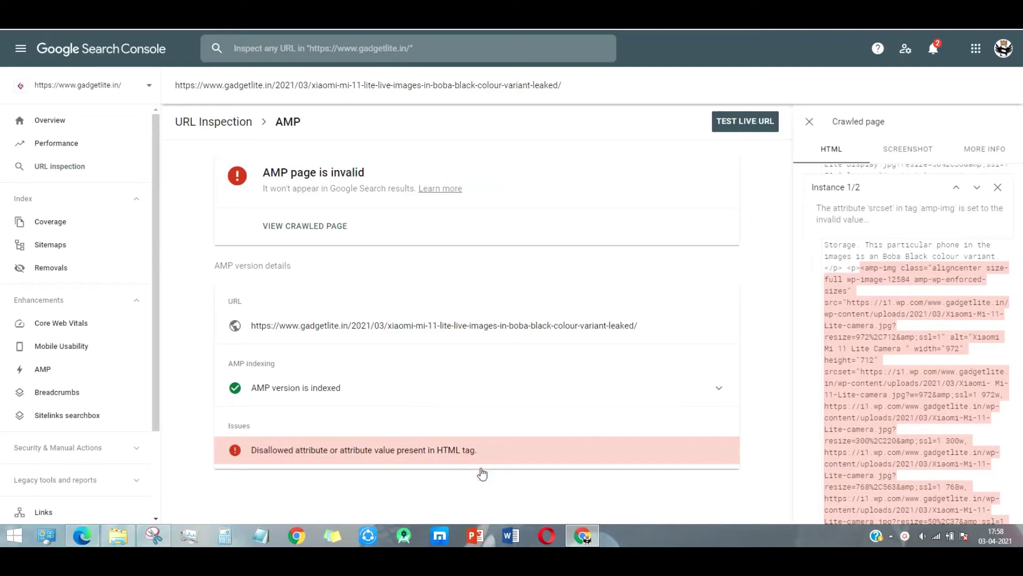
pyautogui.click(998, 189)
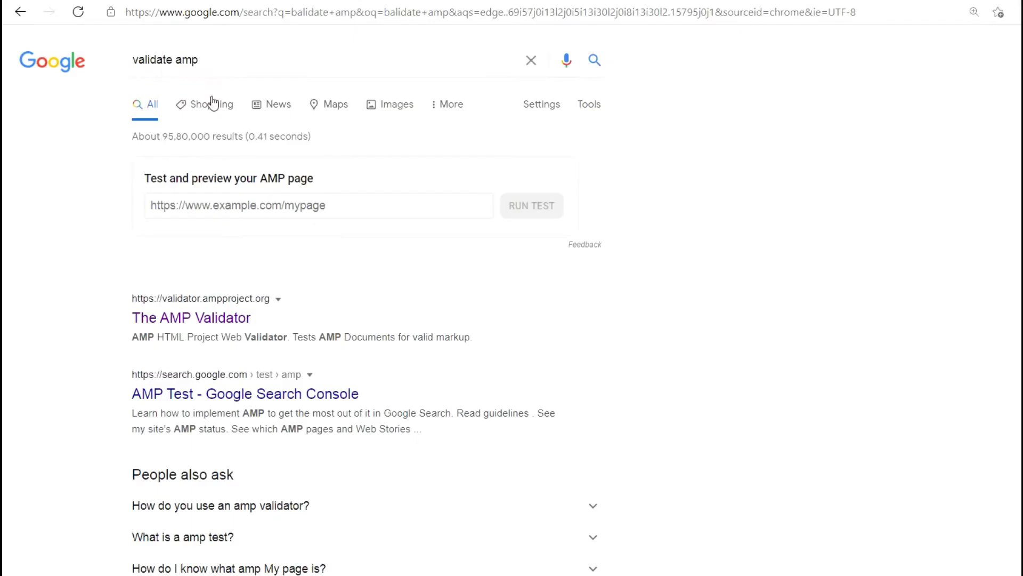
# Step: Search Google for "validate amp" and open The AMP Validator at validator.ampproject.org
pyautogui.click(213, 60)
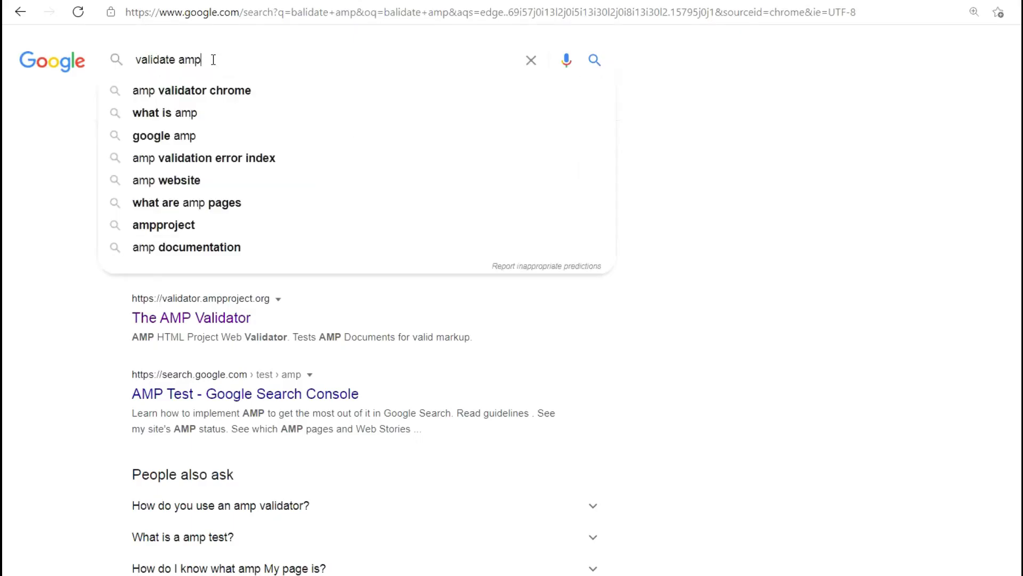
pyautogui.press('Return')
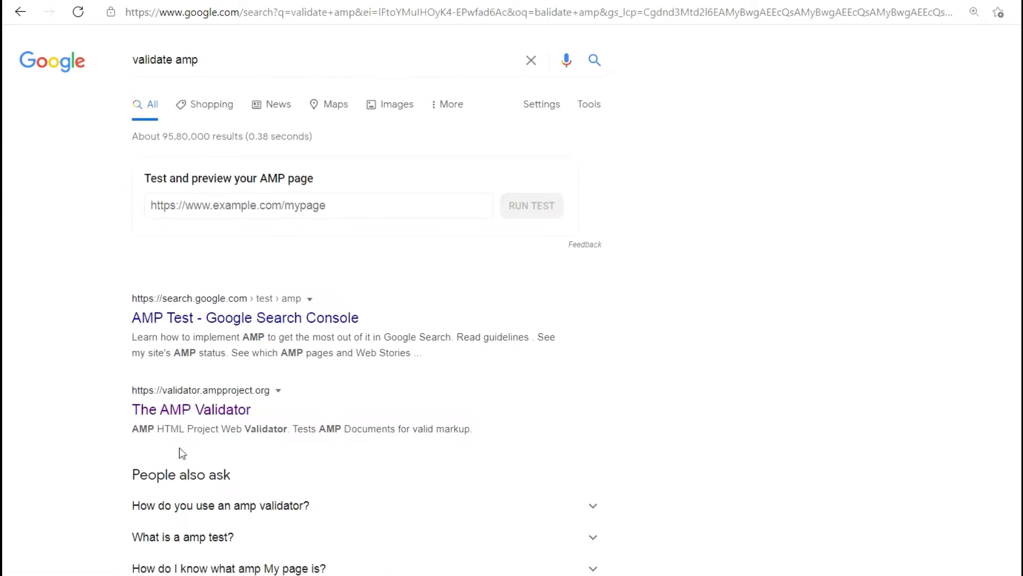
pyautogui.click(194, 412)
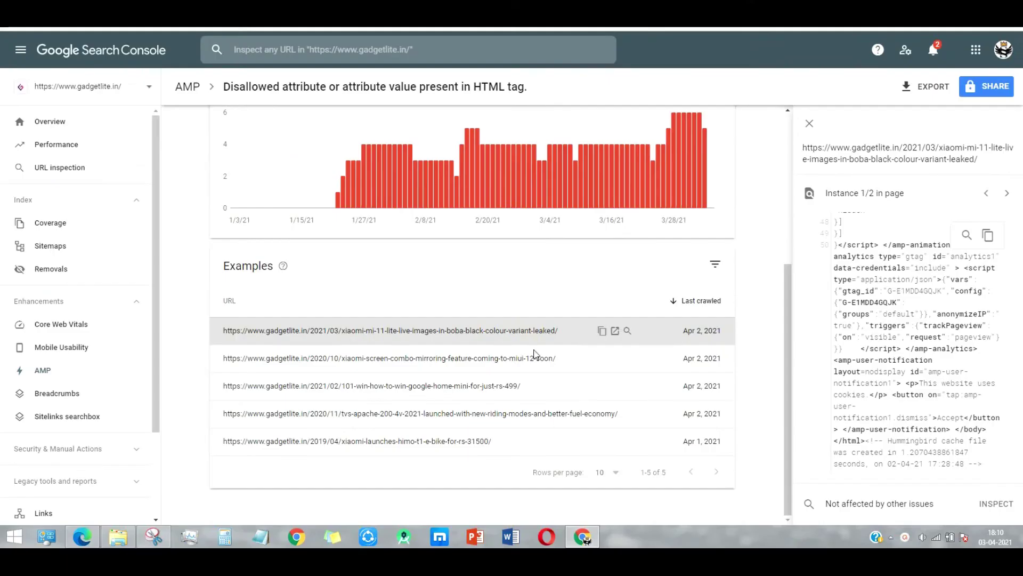
# Step: Copy the first affected example URL from the Search Console AMP report and validate it in the AMP Validator
pyautogui.moveTo(560, 330); pyautogui.dragTo(223, 335)
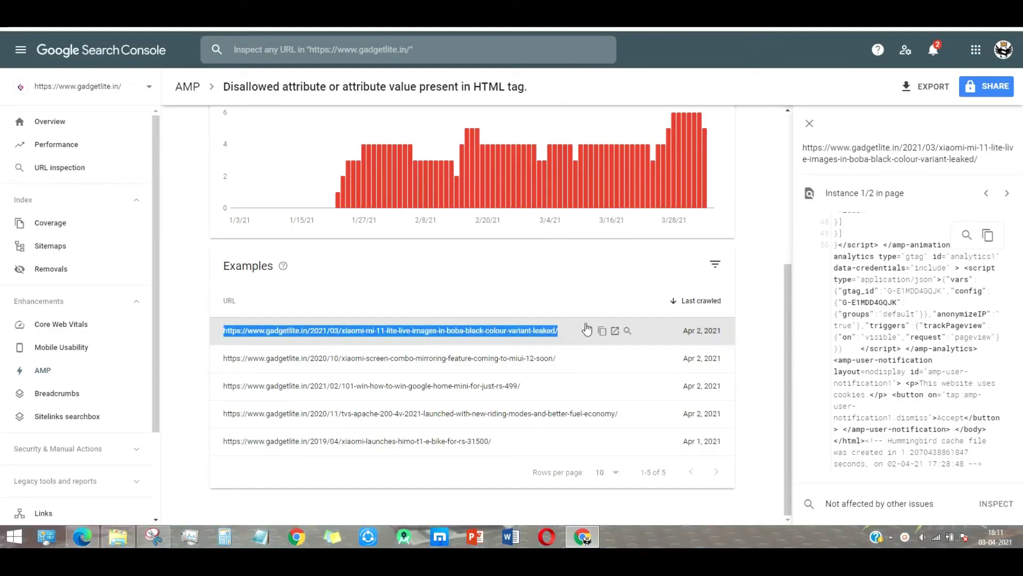
pyautogui.click(601, 331)
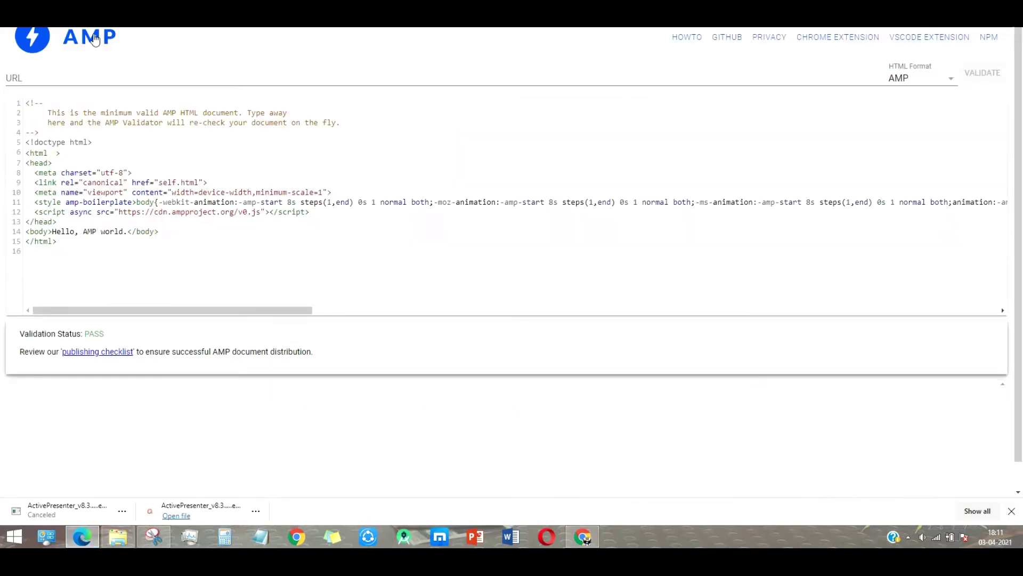
pyautogui.click(82, 73)
pyautogui.hotkey('ctrl', 'v')
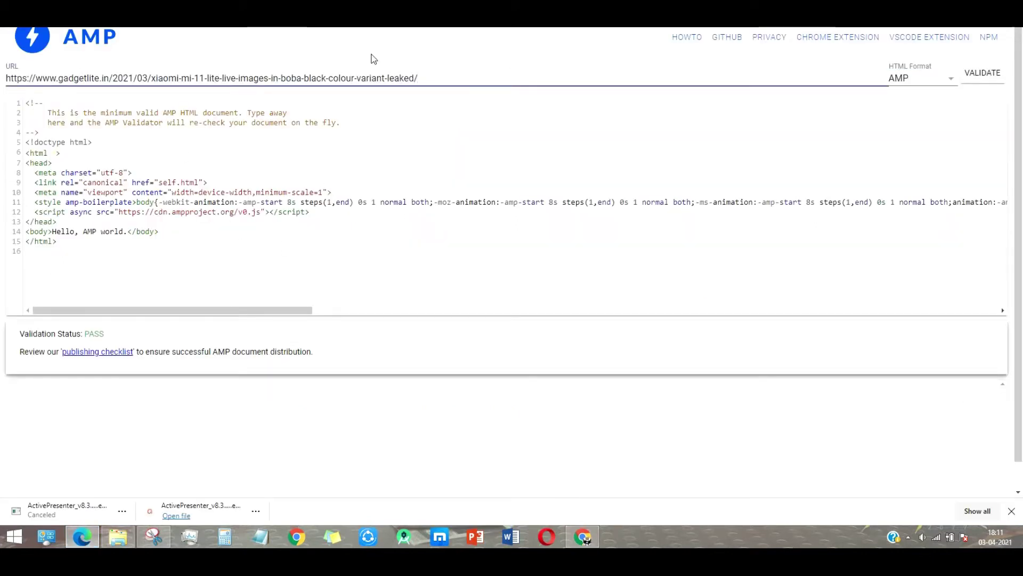
pyautogui.click(965, 80)
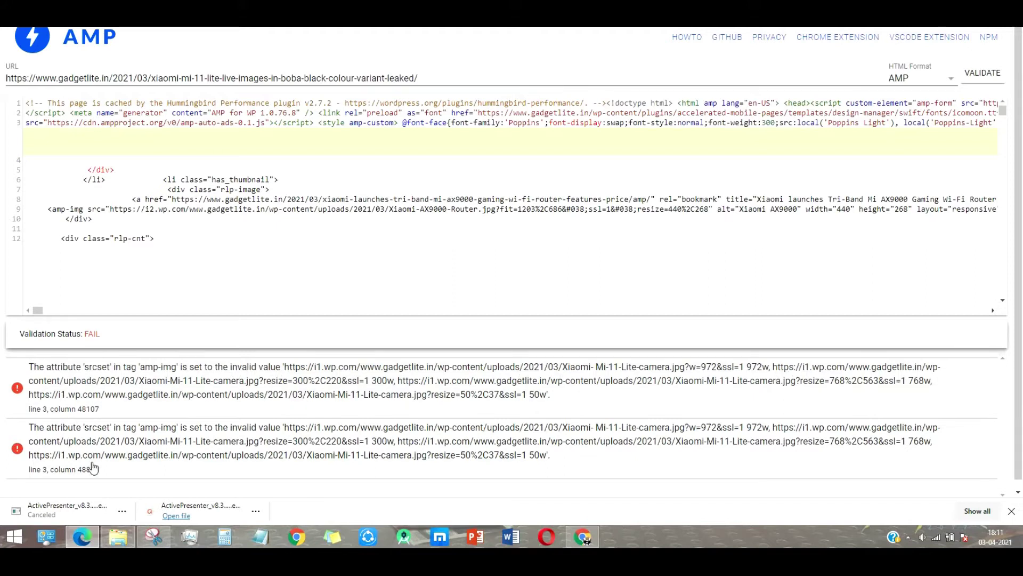
# Step: Examine the validator's two error entries for their line positions and the 'srcset' attribute in the 'amp-img' tag
pyautogui.scroll(-1, 94, 468)
pyautogui.moveTo(24, 404); pyautogui.dragTo(110, 405)
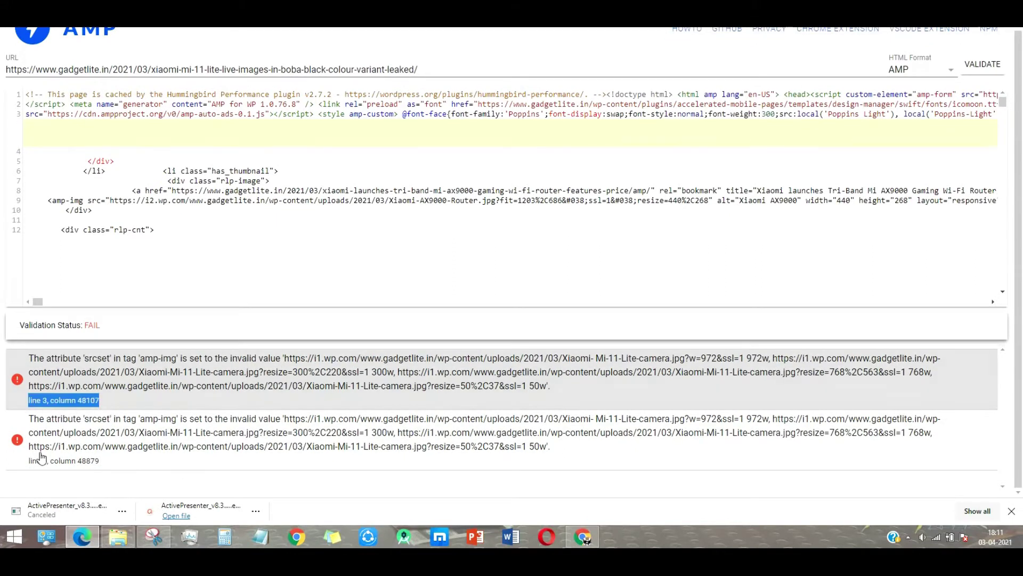
pyautogui.doubleClick(88, 358)
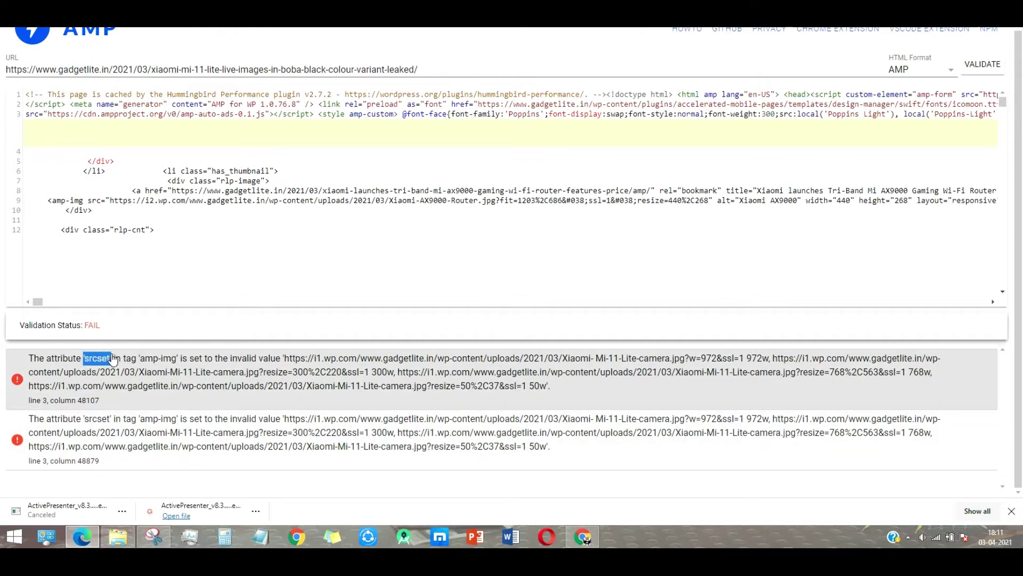
pyautogui.moveTo(81, 418); pyautogui.dragTo(113, 420)
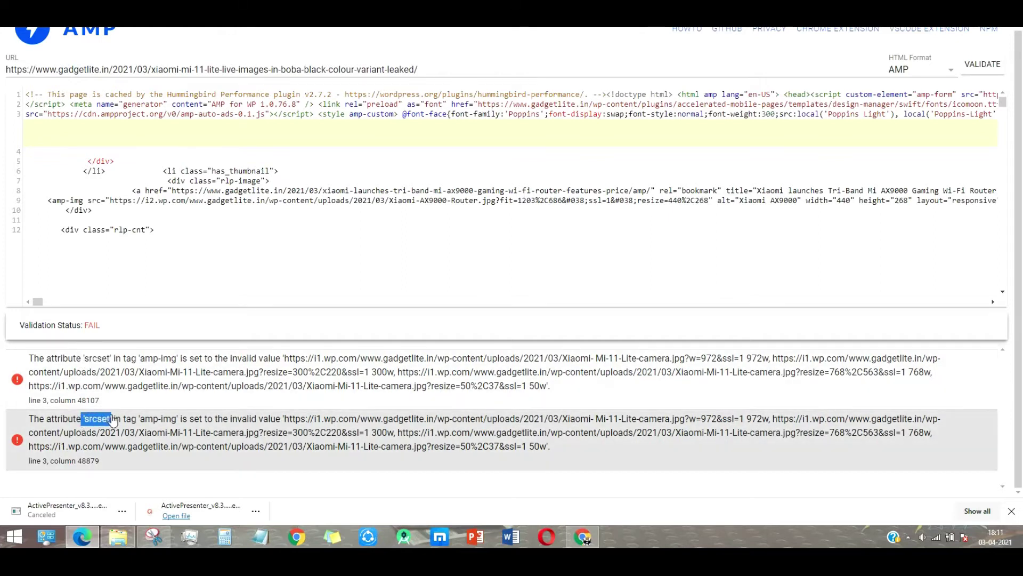
pyautogui.moveTo(82, 359); pyautogui.dragTo(112, 360)
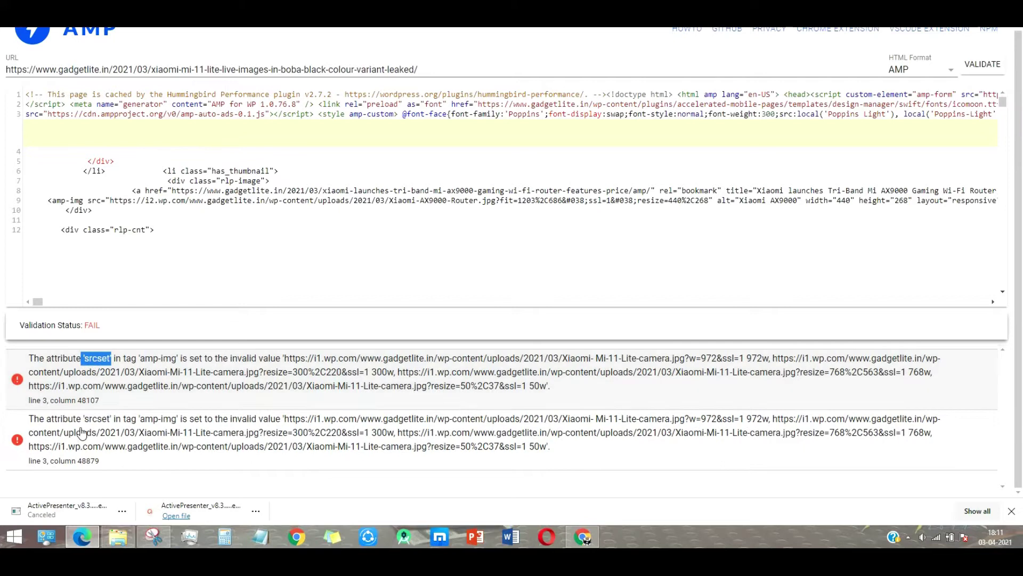
pyautogui.moveTo(81, 418); pyautogui.dragTo(111, 419)
pyautogui.moveTo(83, 359); pyautogui.dragTo(112, 362)
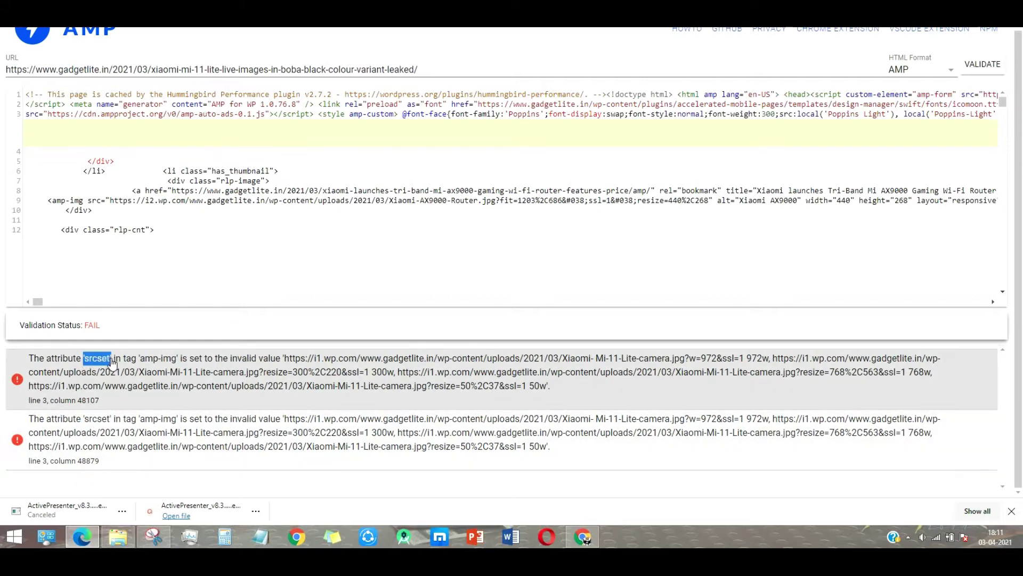
pyautogui.click(309, 406)
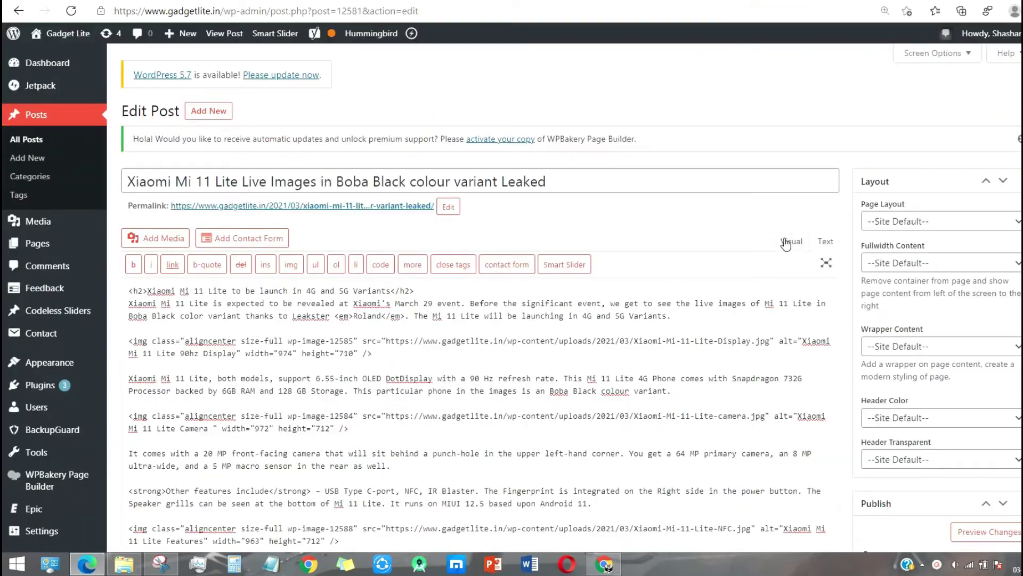
# Step: Show the WordPress post's HTML source and search it for "Xiaomi- Mi-11-Lite-camera.jpg"
pyautogui.click(789, 242)
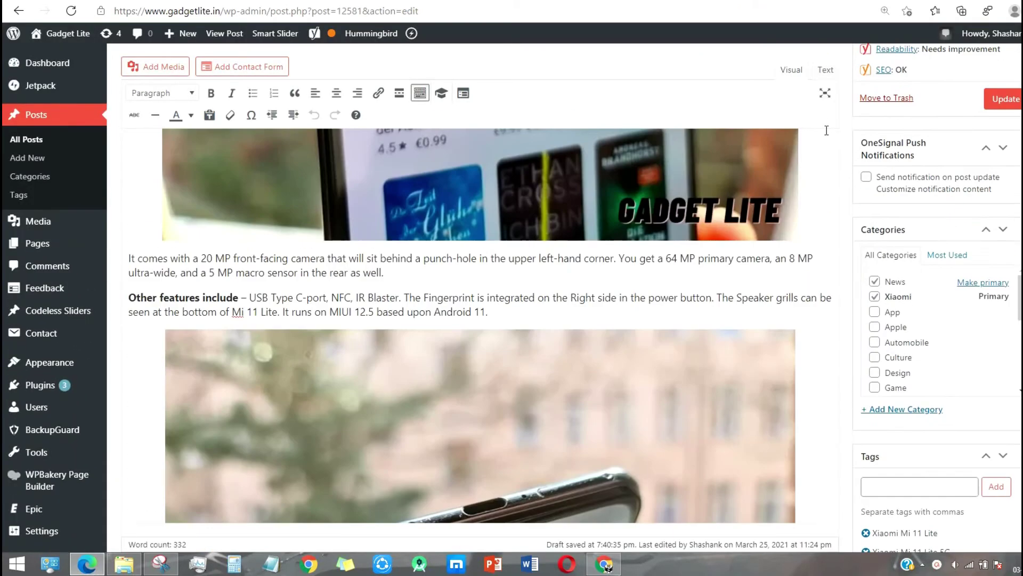
pyautogui.click(825, 70)
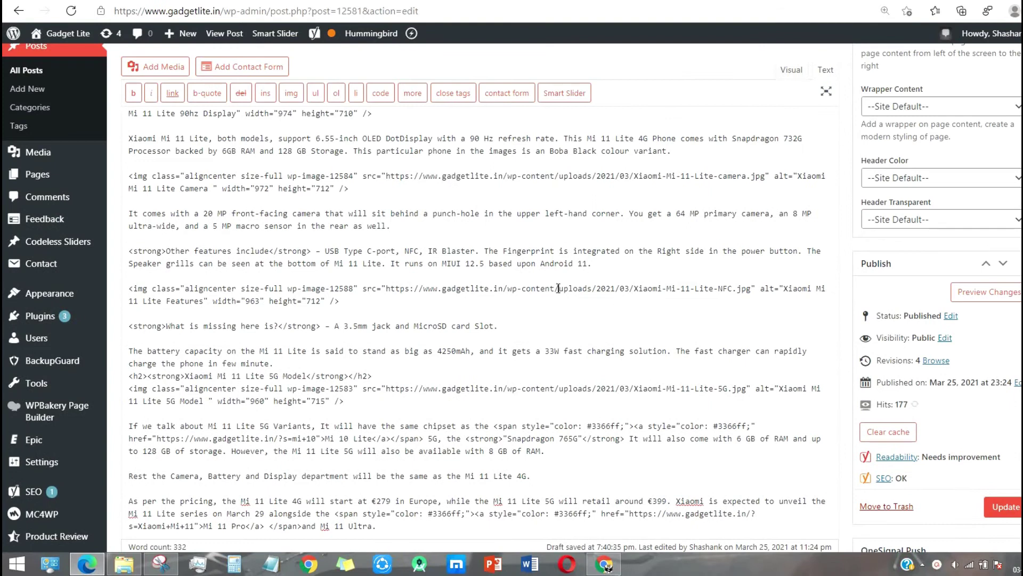
pyautogui.hotkey('ctrl', 'f')
pyautogui.hotkey('ctrl', 'v')
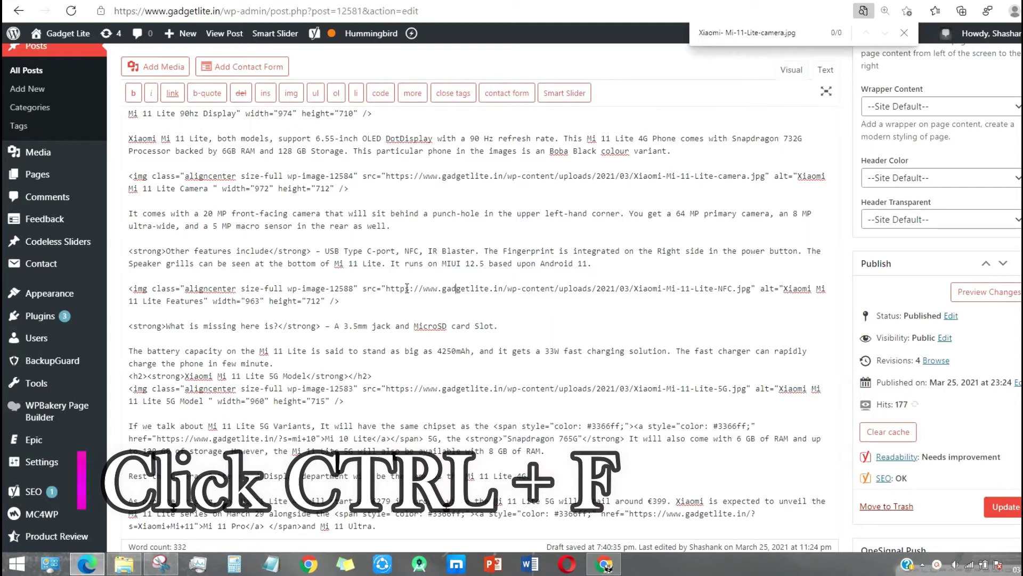
# Step: Locate the Xiaomi-Mi-11-Lite-camera.jpg file name in the post's second image tag and close the page search
pyautogui.scroll(2, 590, 294)
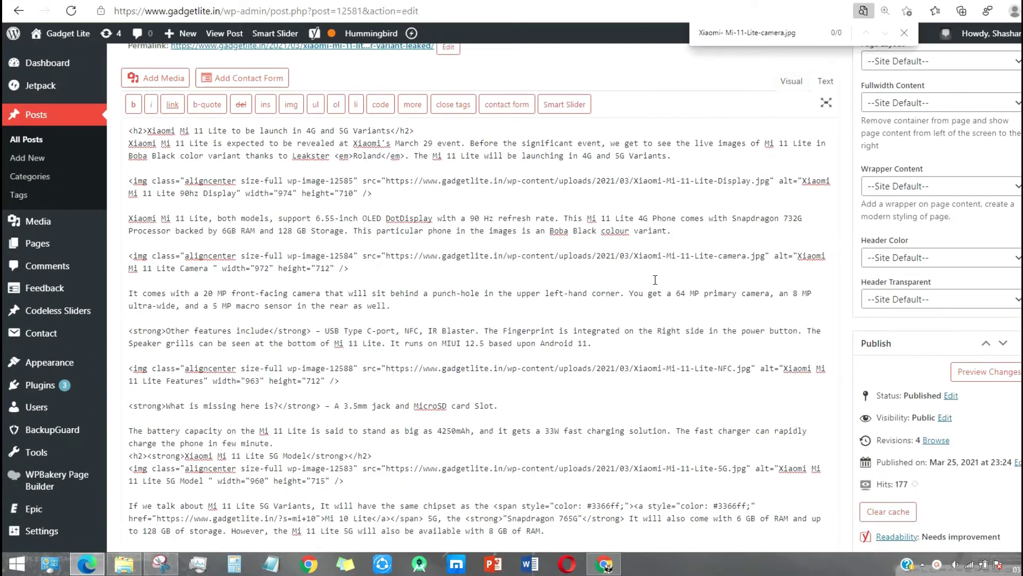
pyautogui.moveTo(653, 256); pyautogui.dragTo(754, 257)
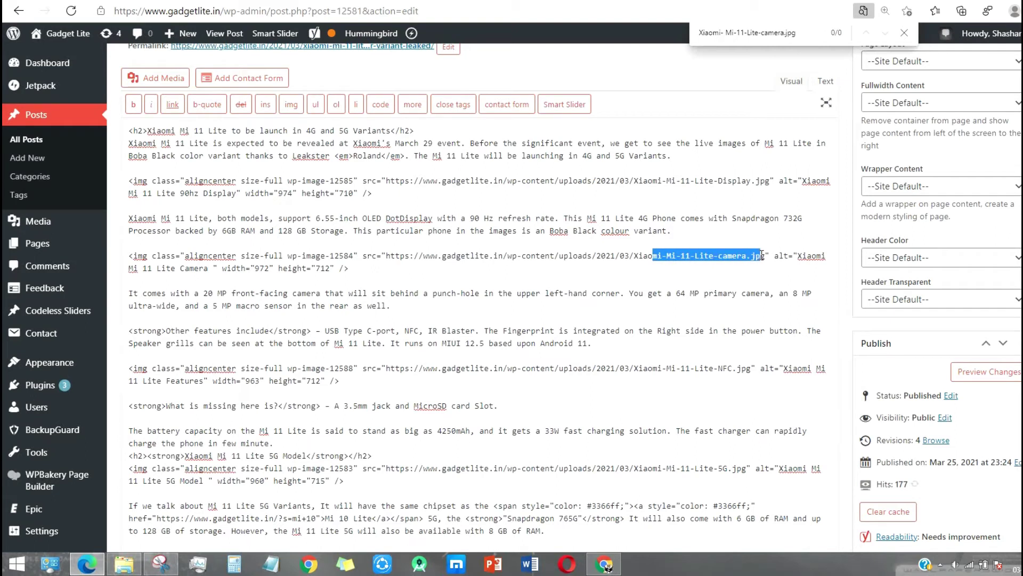
pyautogui.click(676, 256)
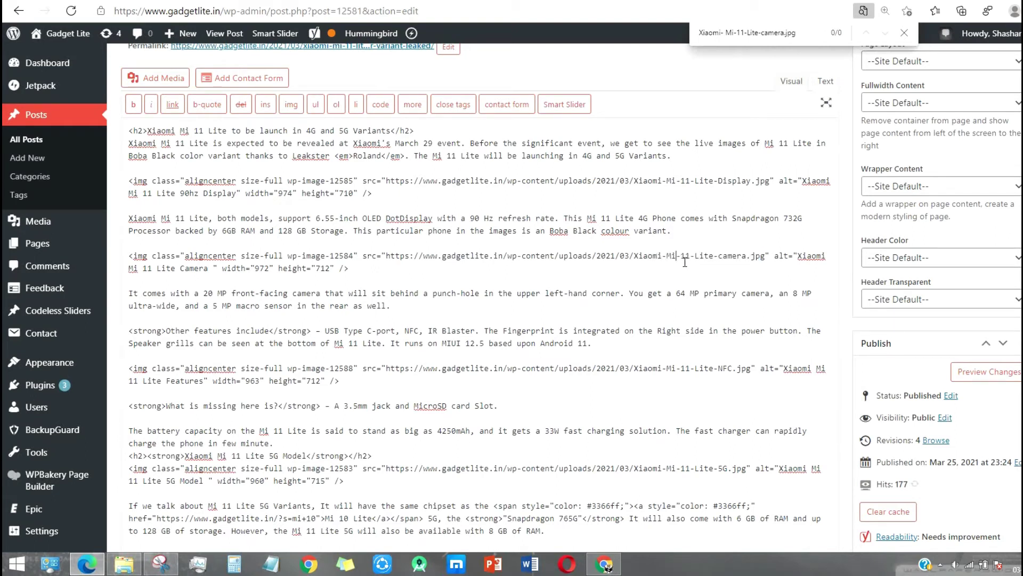
pyautogui.click(904, 33)
pyautogui.moveTo(760, 257); pyautogui.dragTo(635, 257)
pyautogui.click(596, 310)
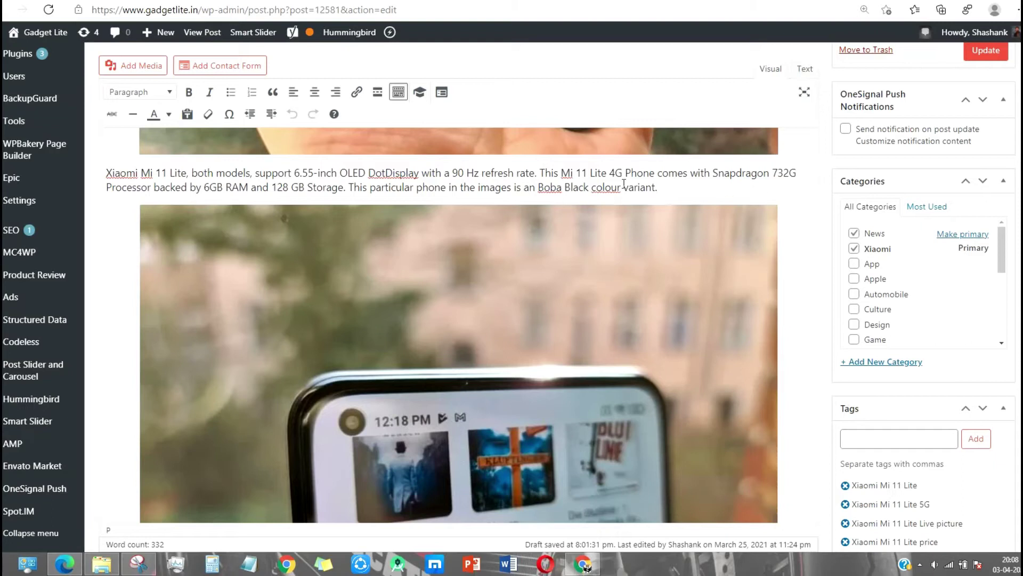
# Step: Open the image details of the Mi 11 Lite camera image in the post's visual view
pyautogui.scroll(-5, 624, 184)
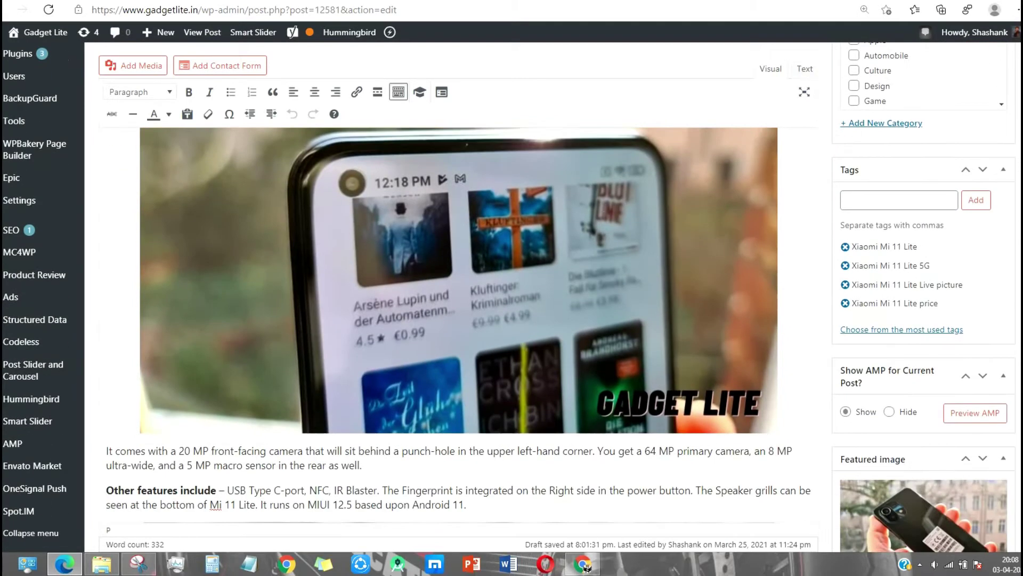
pyautogui.click(458, 280)
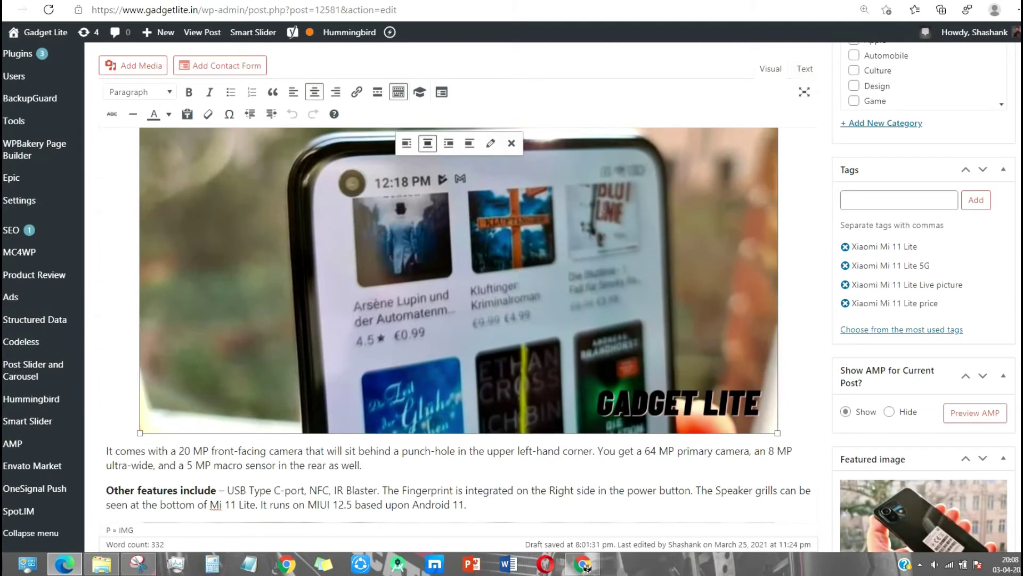
pyautogui.click(491, 144)
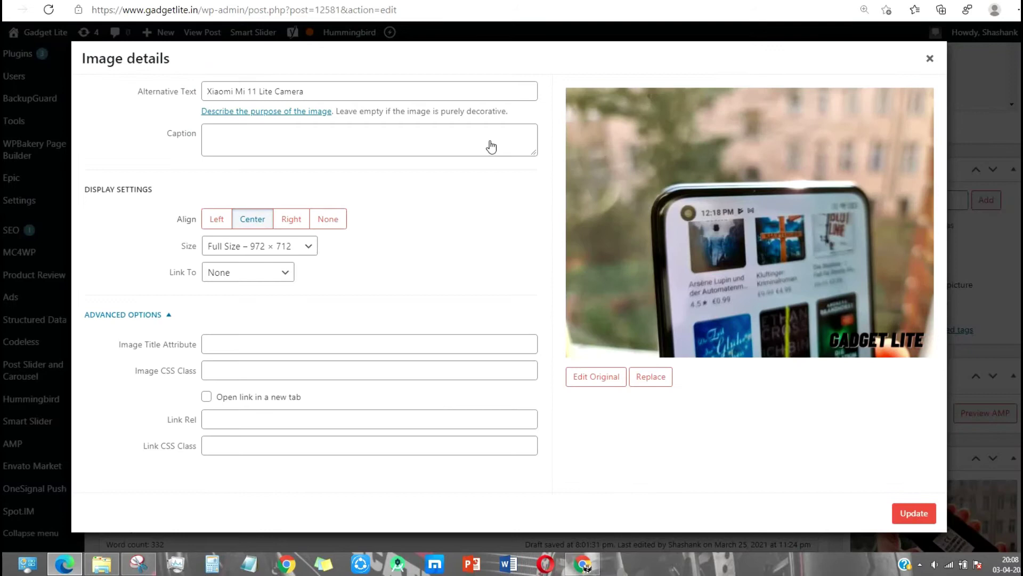
# Step: Scale the original Mi 11 Lite camera image to 970 × 711
pyautogui.click(600, 377)
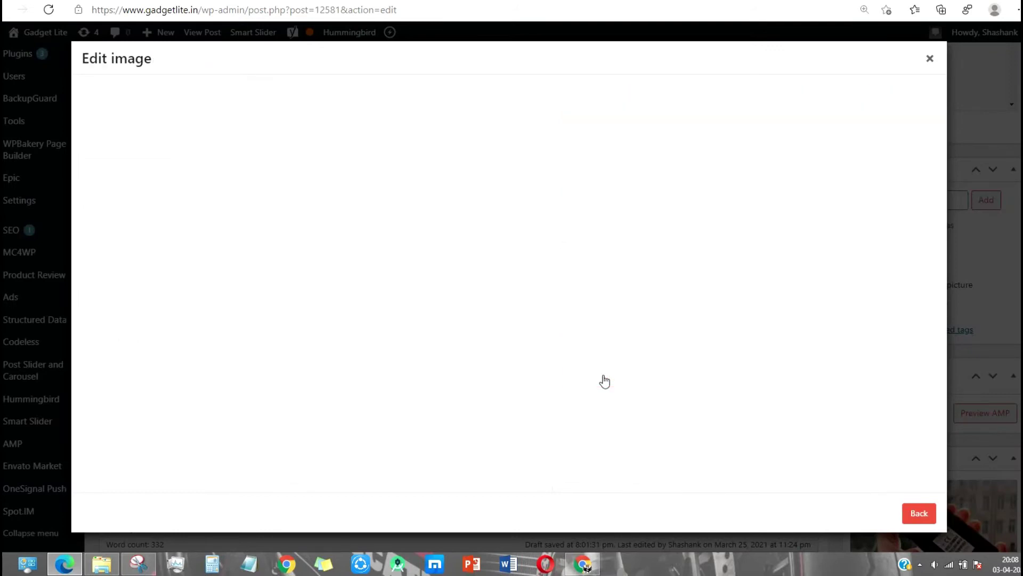
pyautogui.click(801, 151)
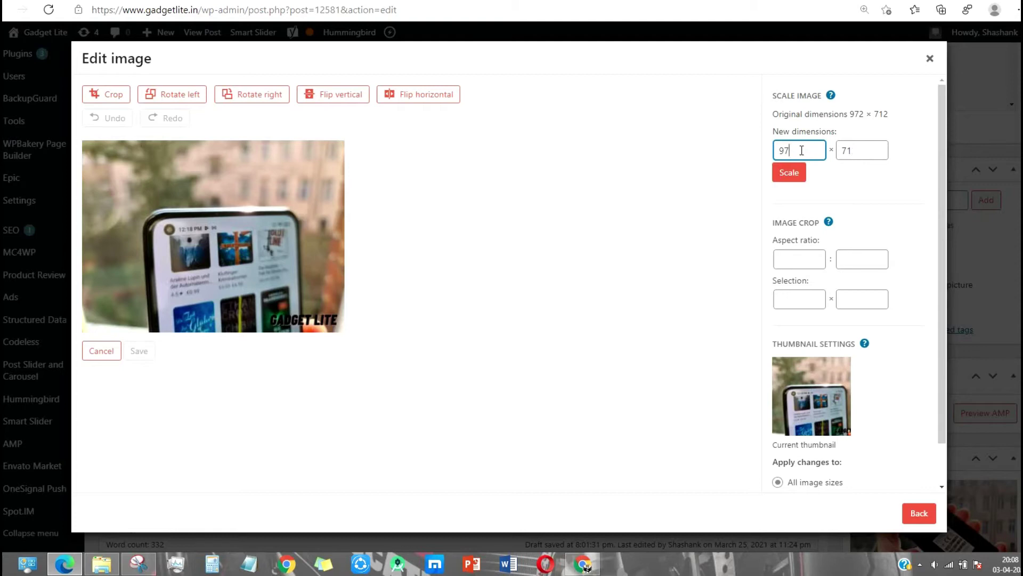
pyautogui.write('8')
pyautogui.click(894, 152)
pyautogui.click(804, 151)
pyautogui.press('BackSpace')
pyautogui.click(791, 173)
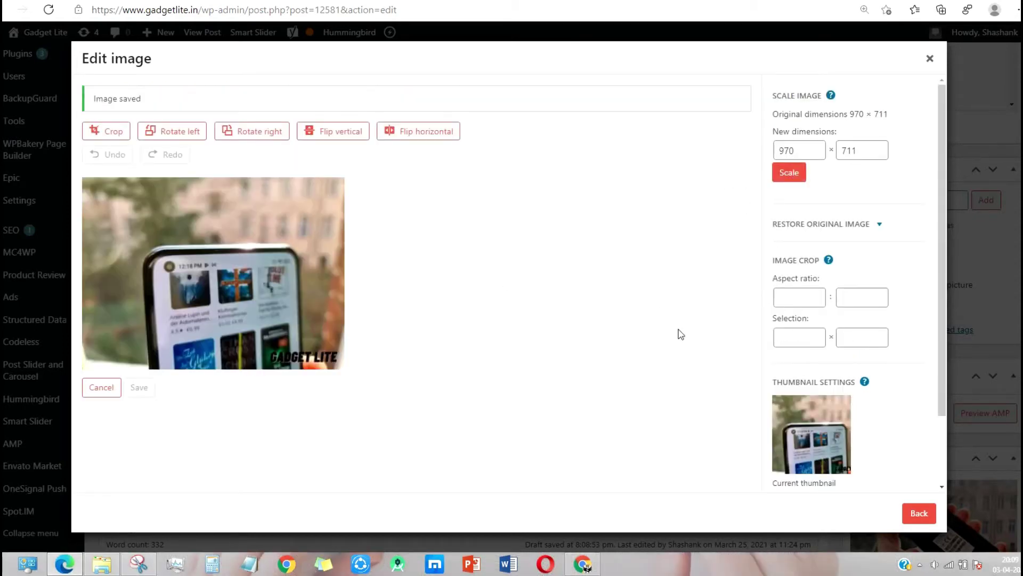
# Step: Return to the image details, apply the rescaled image to the post, and update the published post
pyautogui.click(917, 514)
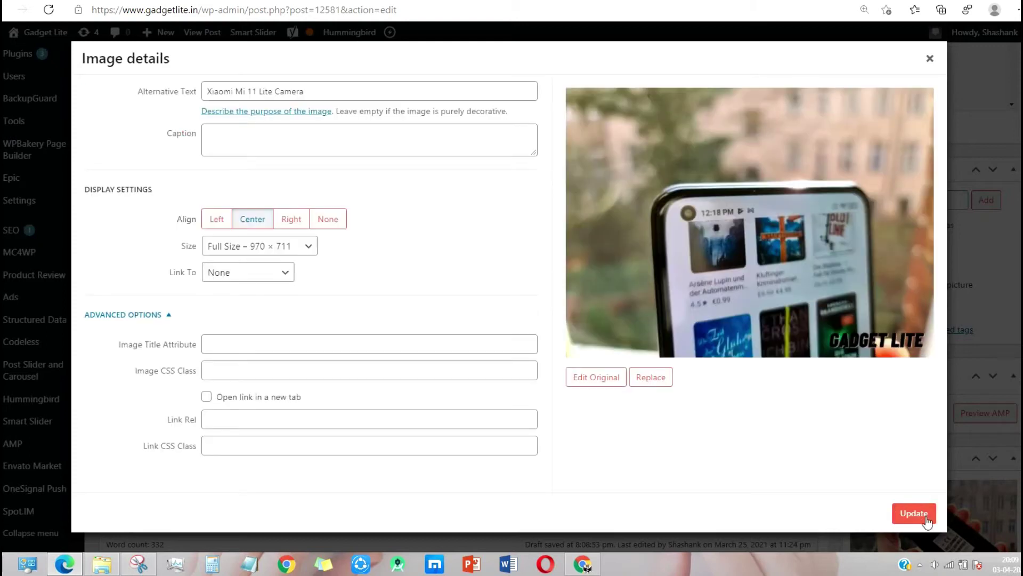
pyautogui.click(914, 514)
pyautogui.scroll(10, 994, 454)
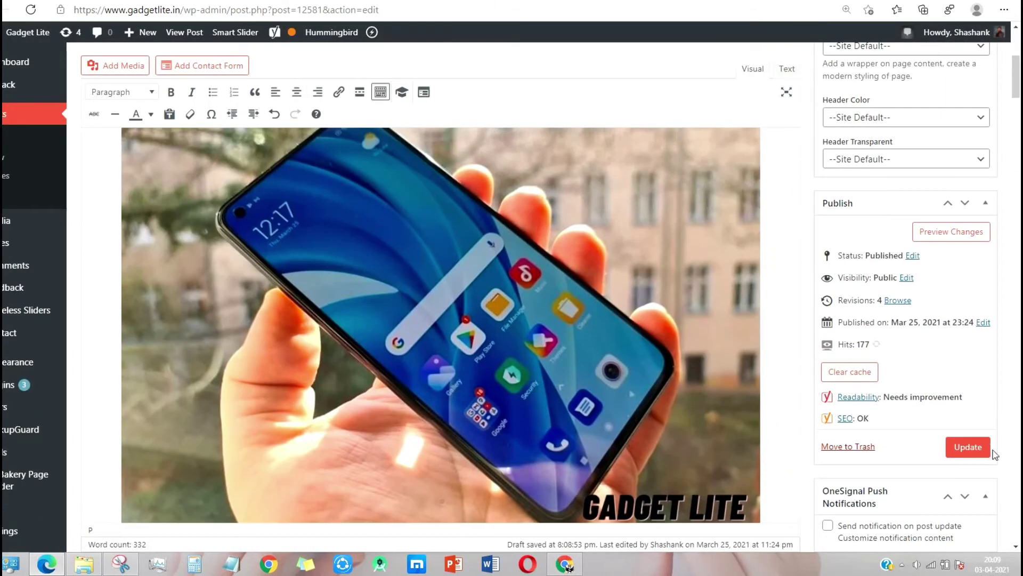
pyautogui.click(969, 448)
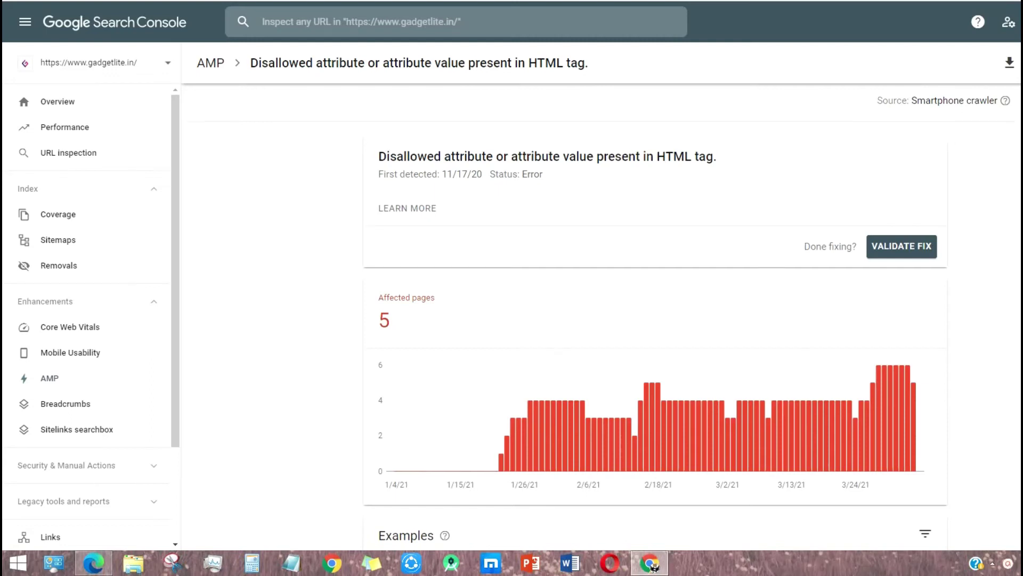
# Step: Copy the affected Xiaomi Mi 11 Lite live-images URL from the Search Console examples and run a URL inspection on it
pyautogui.scroll(-5, 655, 319)
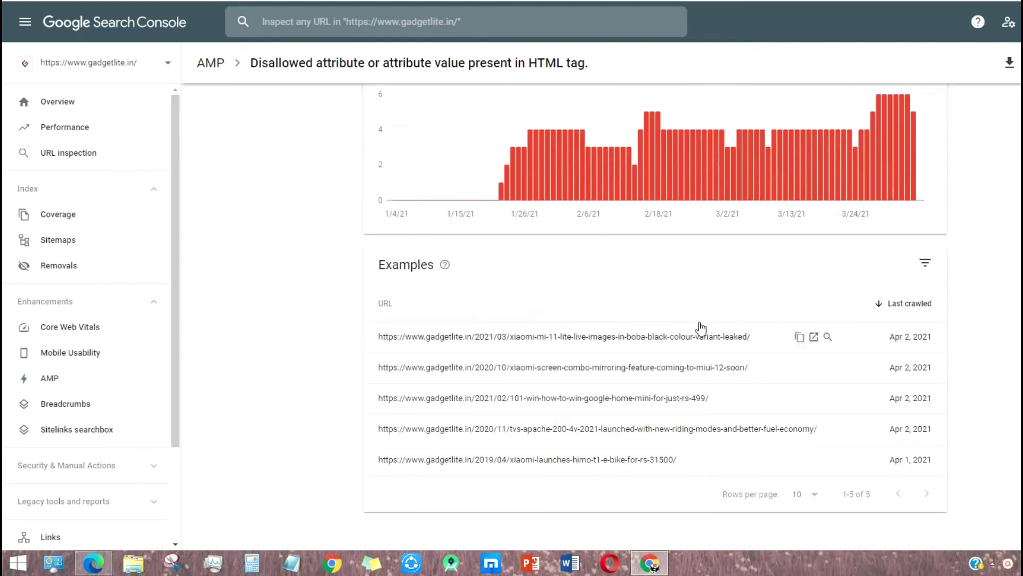
pyautogui.moveTo(731, 333)
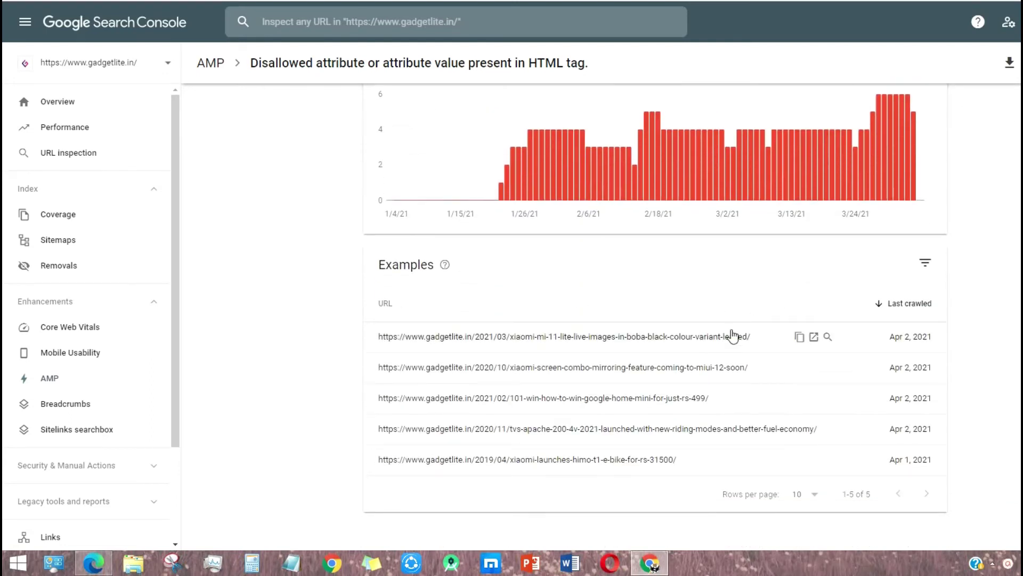
pyautogui.click(800, 337)
pyautogui.click(457, 16)
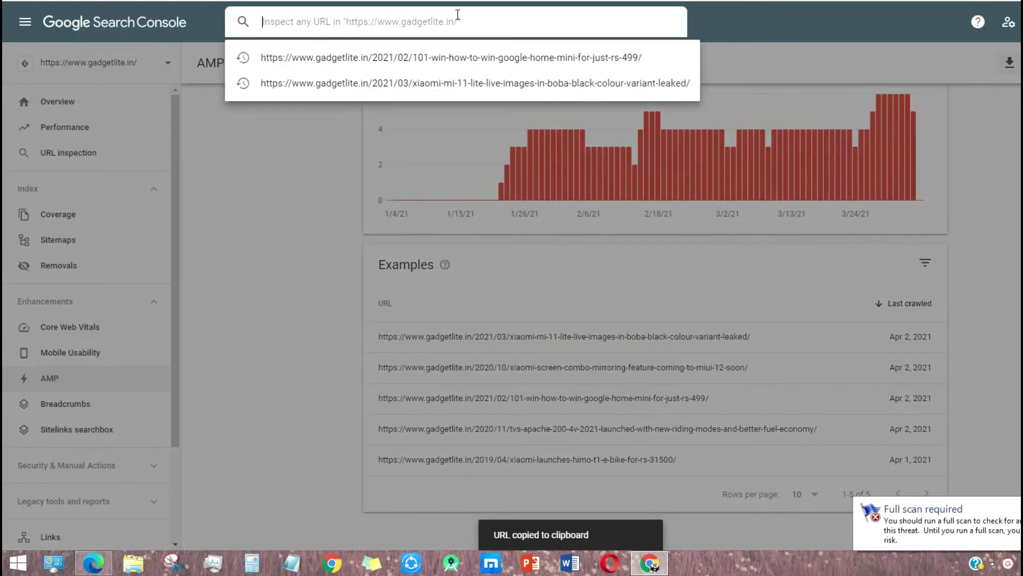
pyautogui.rightClick(457, 14)
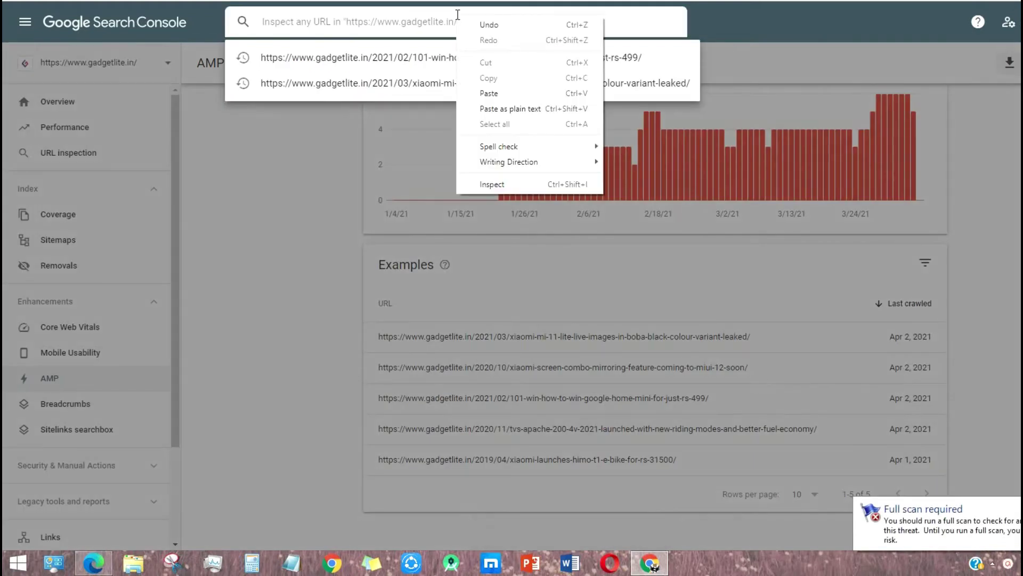
pyautogui.click(481, 95)
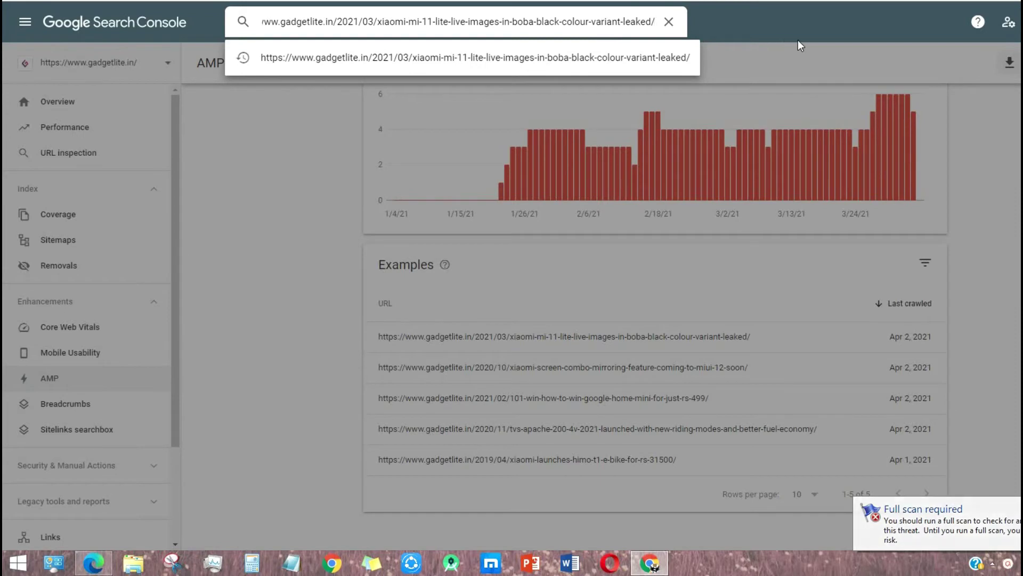
pyautogui.press('Return')
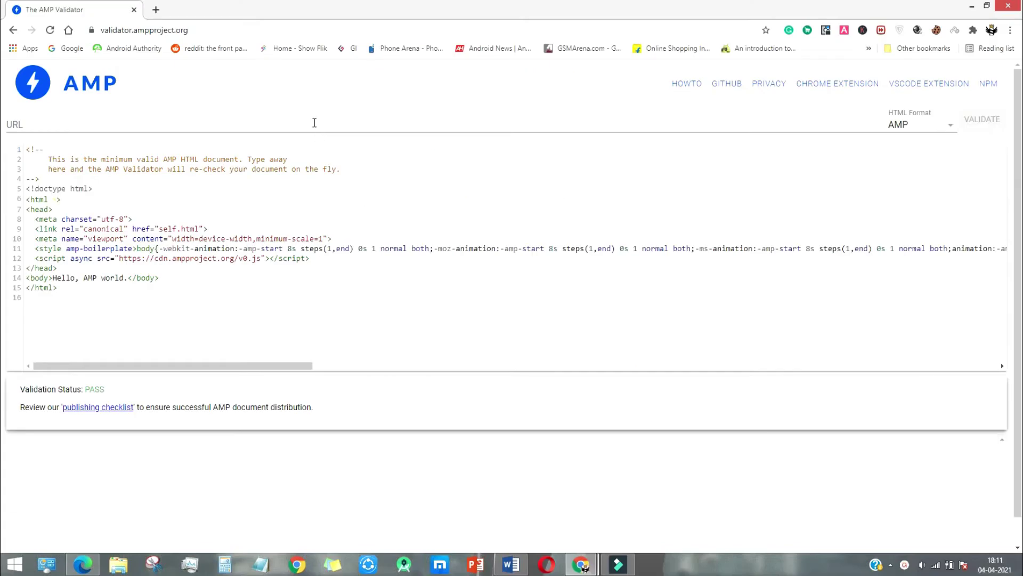
# Step: Validate the Xiaomi Mi 11 Lite live-images post's URL in the AMP Validator
pyautogui.click(315, 123)
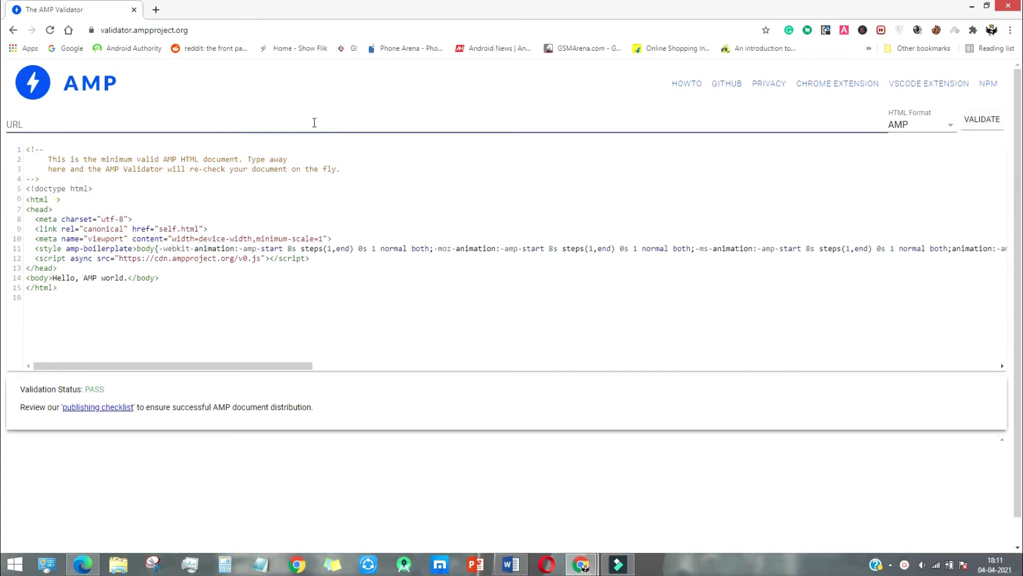
pyautogui.hotkey('ctrl', 'v')
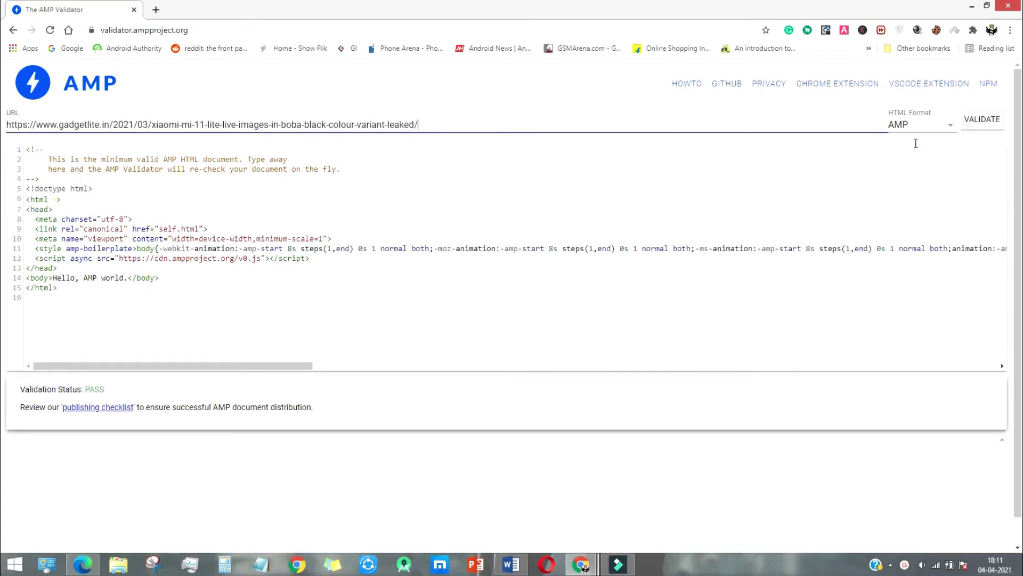
pyautogui.click(986, 130)
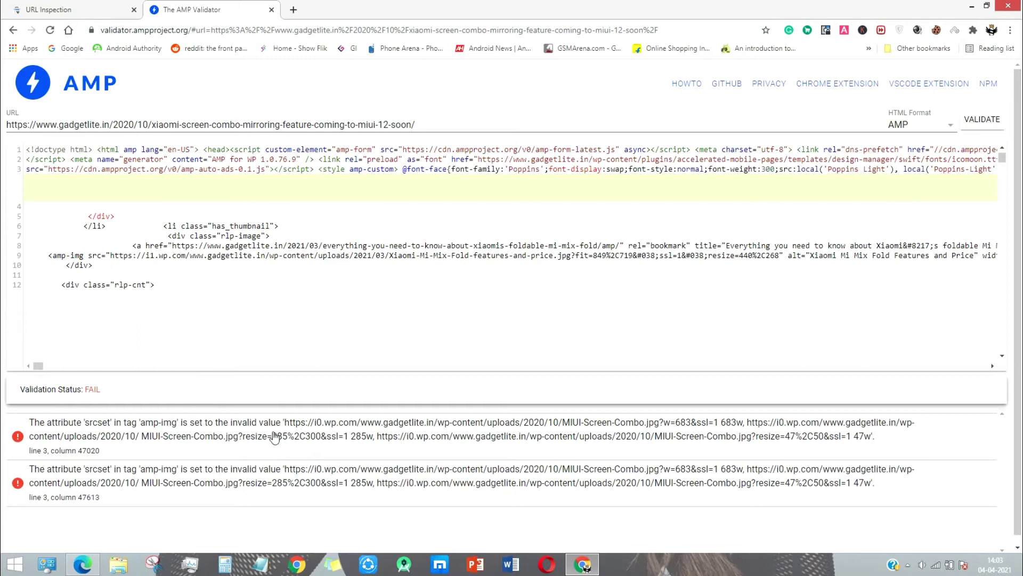
# Step: Switch to the WordPress editor of the MIUI 12 Screen Combo post, close the validator page, and open the Screen Combo screenshot's image details
pyautogui.hotkey('alt', 'Tab')
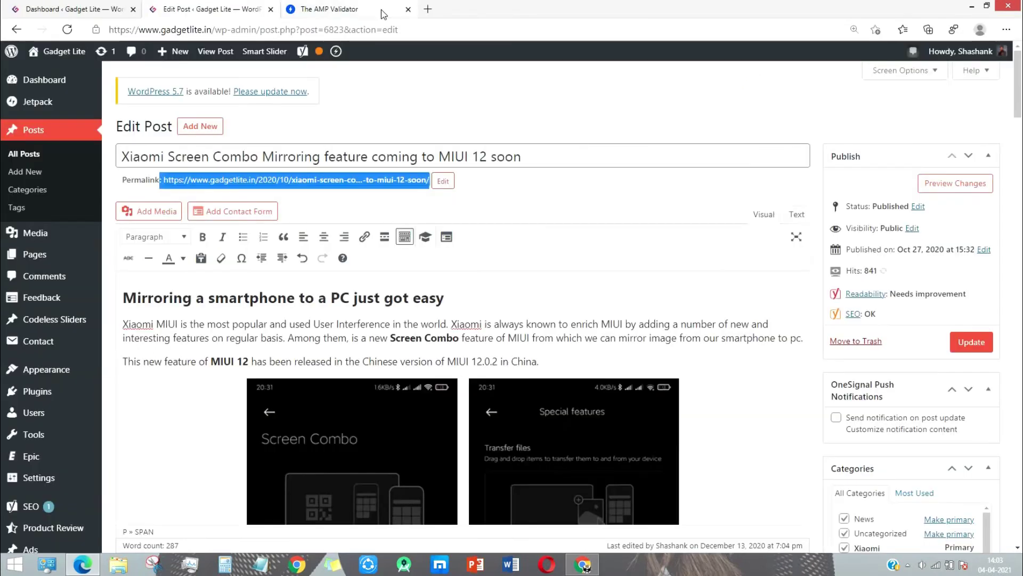
pyautogui.click(408, 9)
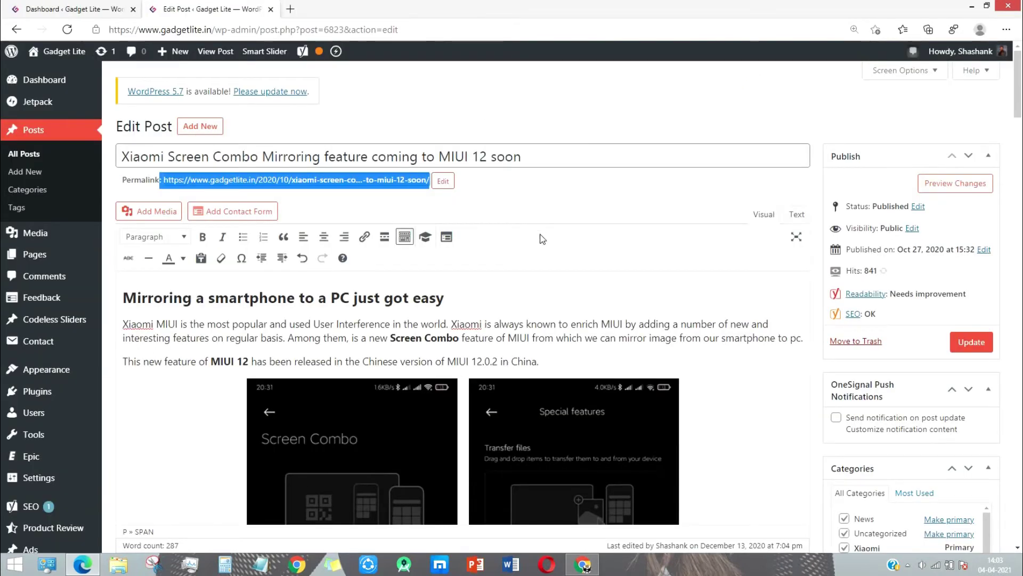
pyautogui.scroll(-5, 551, 239)
pyautogui.click(496, 277)
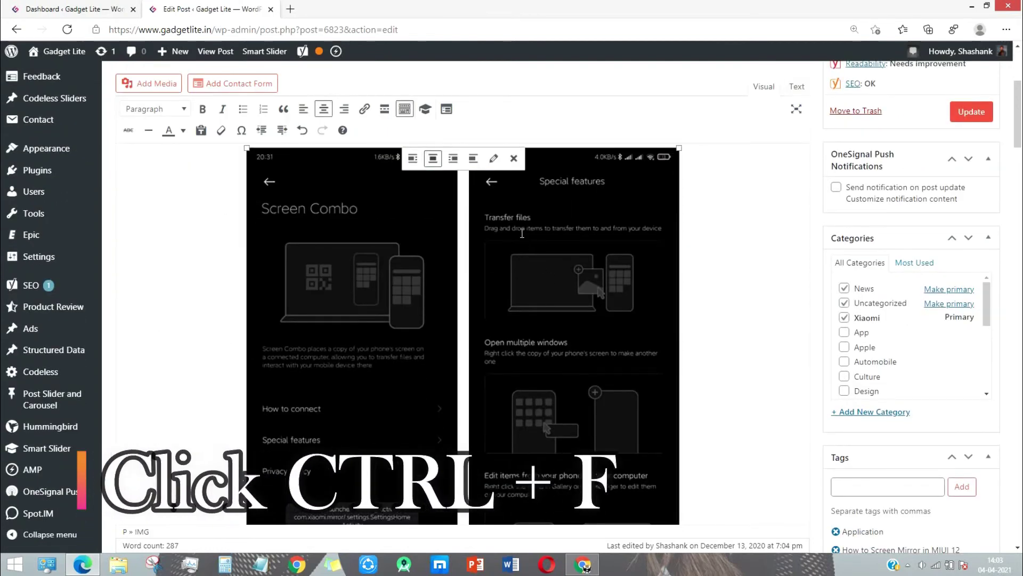
pyautogui.click(494, 159)
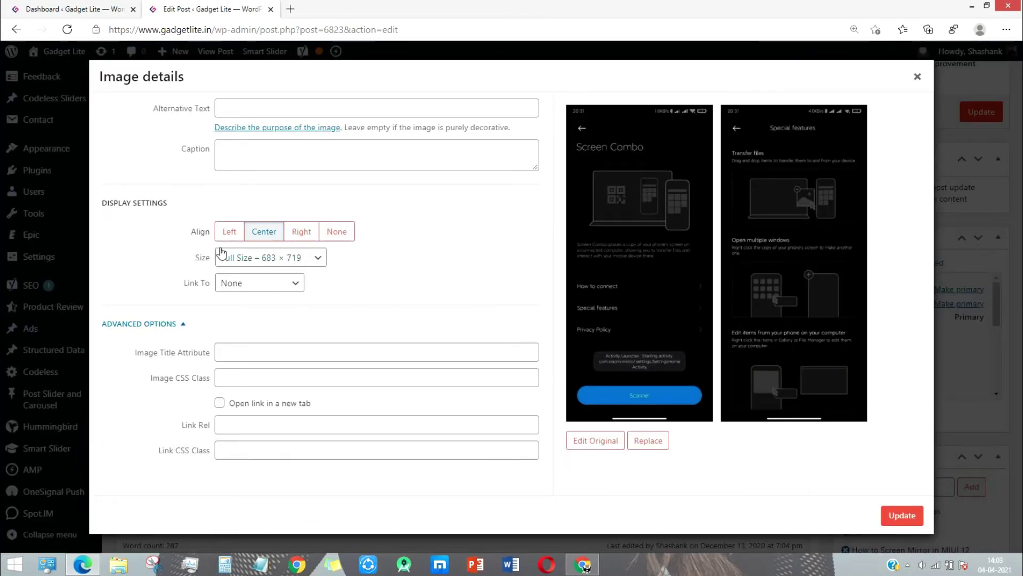
# Step: Choose Custom Size as the Screen Combo image's display size and scale the original image to 680 × 716
pyautogui.click(318, 259)
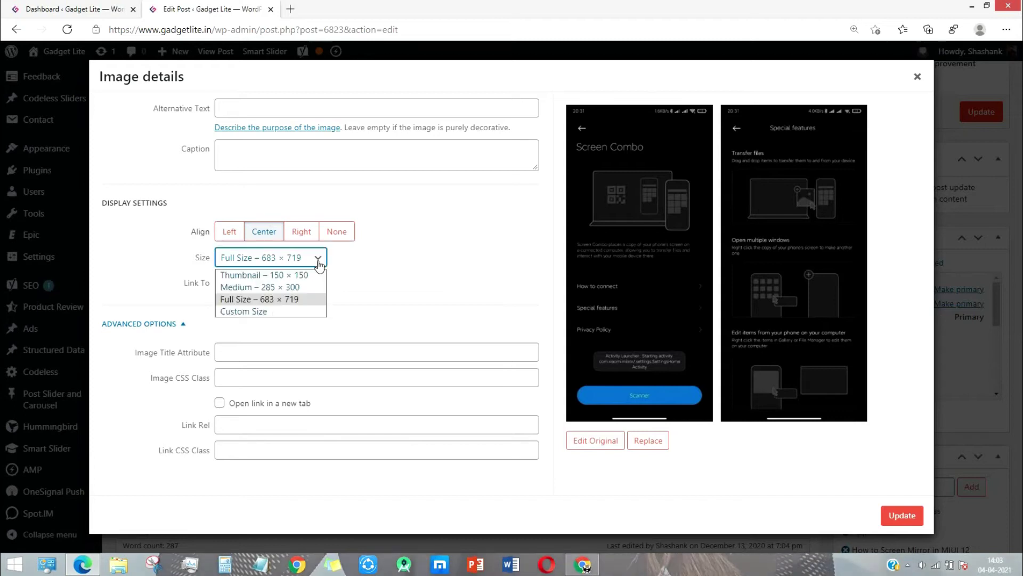
pyautogui.click(255, 312)
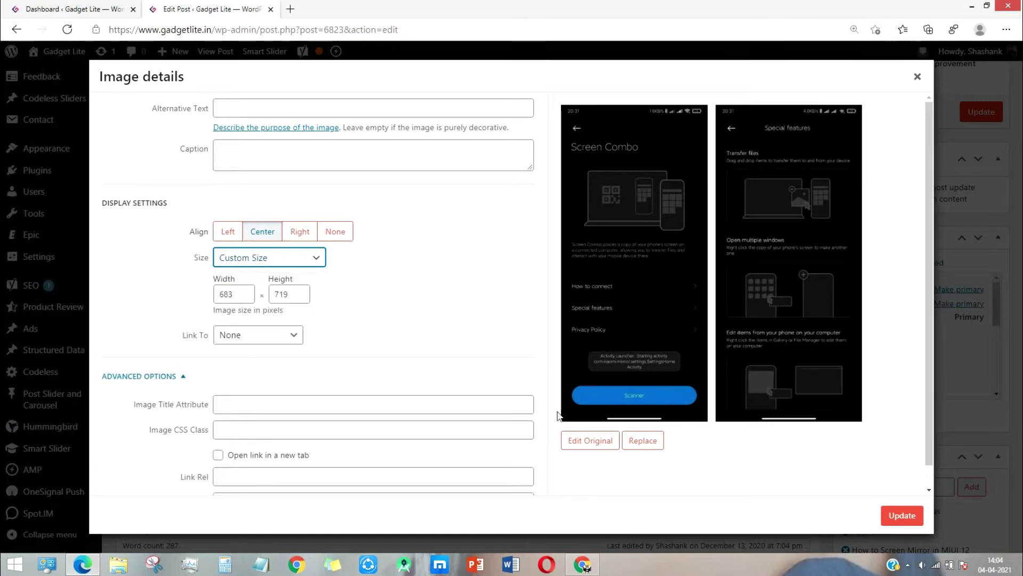
pyautogui.click(589, 445)
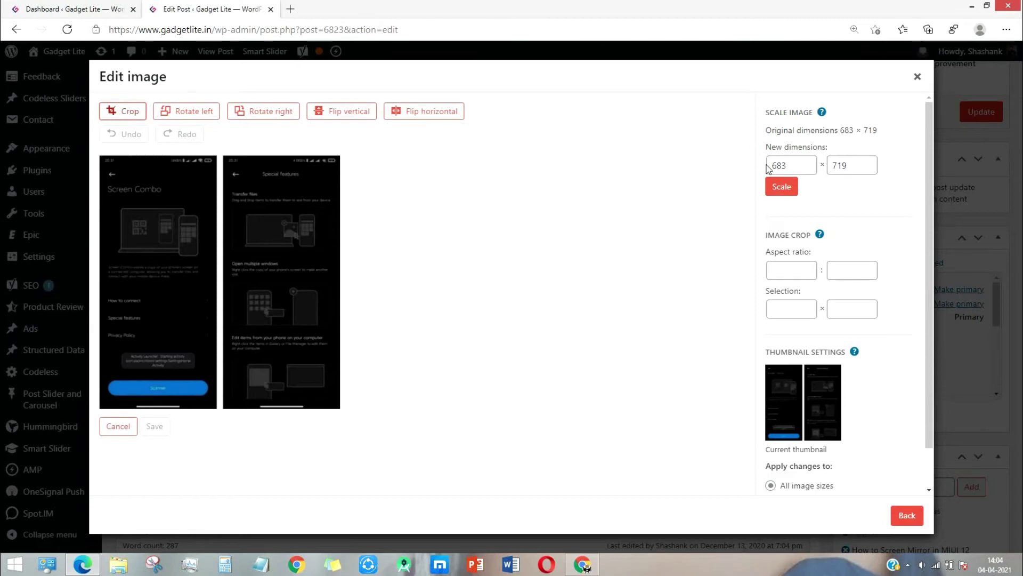
pyautogui.click(779, 164)
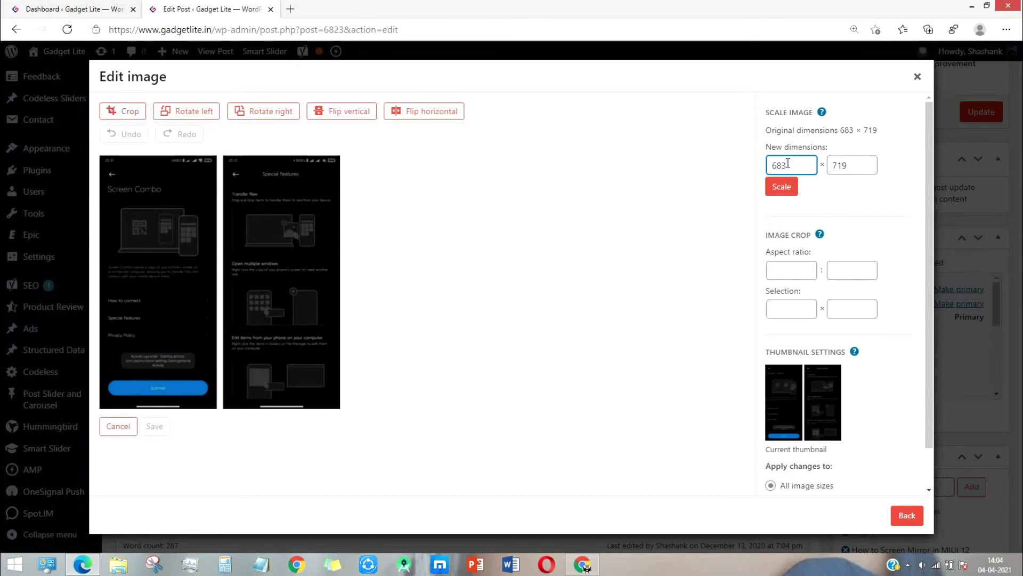
pyautogui.press('BackSpace')
pyautogui.write('0')
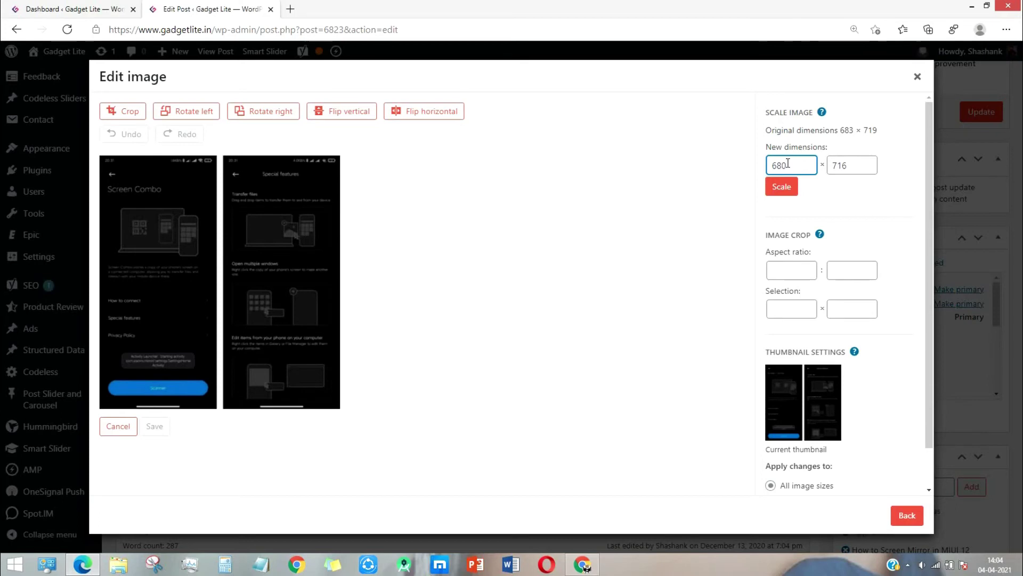
pyautogui.click(784, 188)
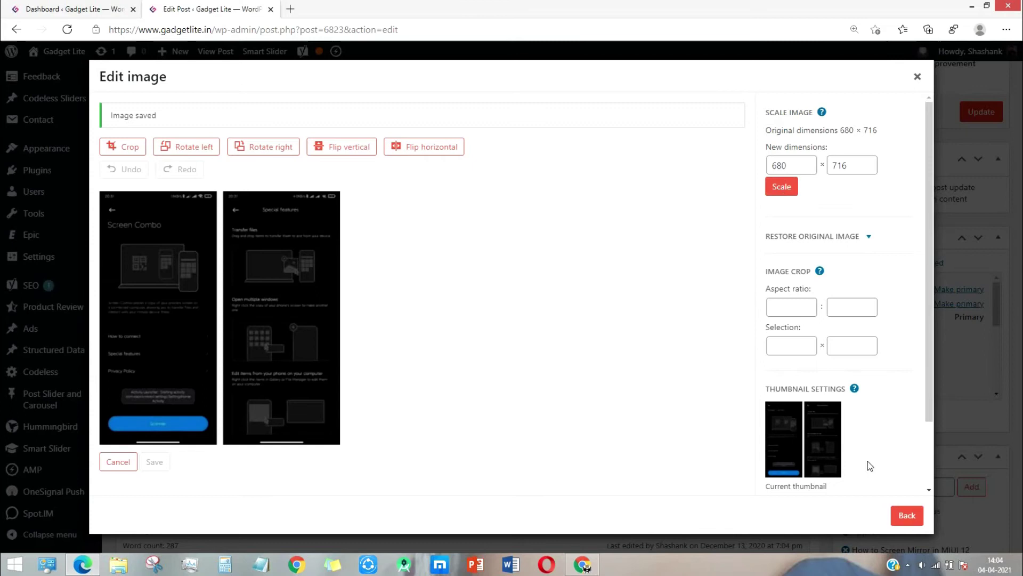
pyautogui.click(909, 517)
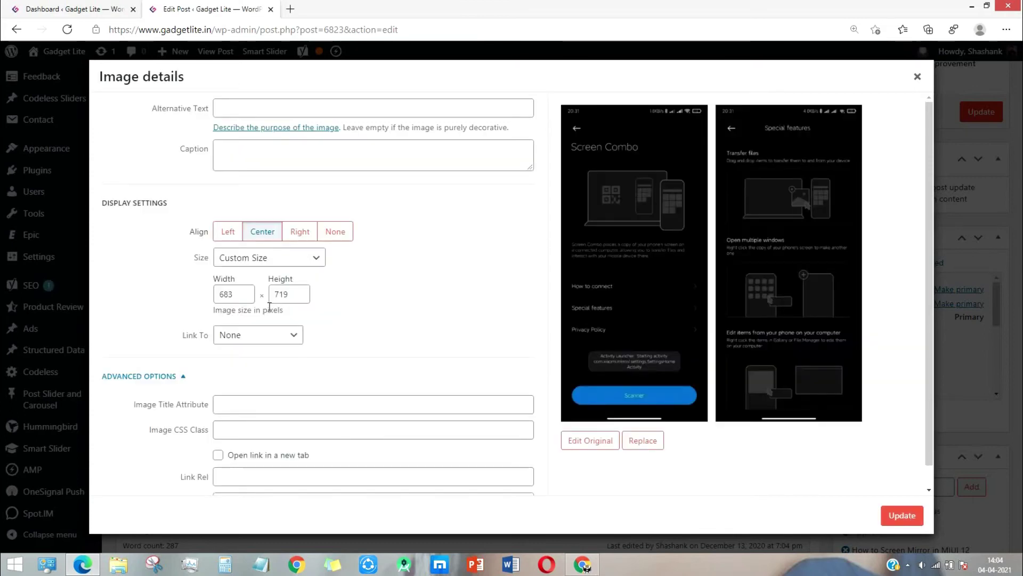
# Step: Set the Screen Combo image's custom size to 680 × 716 pixels, then update the image and the post
pyautogui.click(233, 294)
pyautogui.click(244, 298)
pyautogui.click(244, 297)
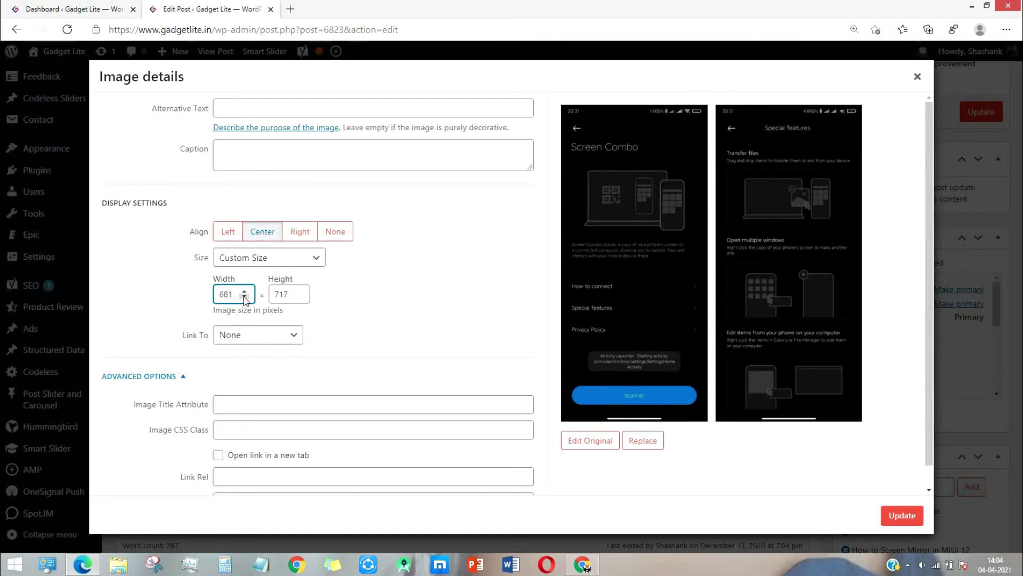
pyautogui.click(375, 331)
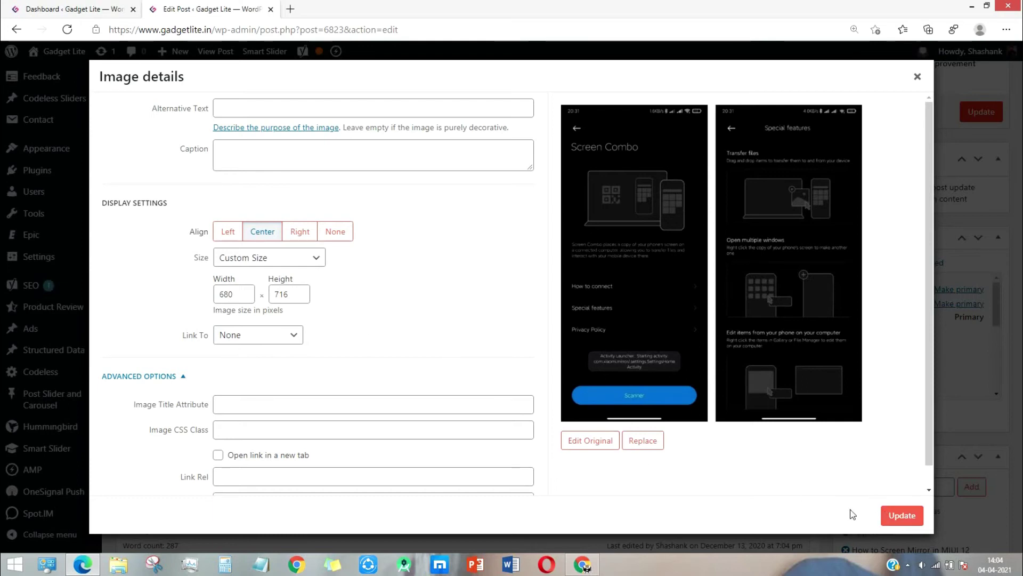
pyautogui.click(908, 520)
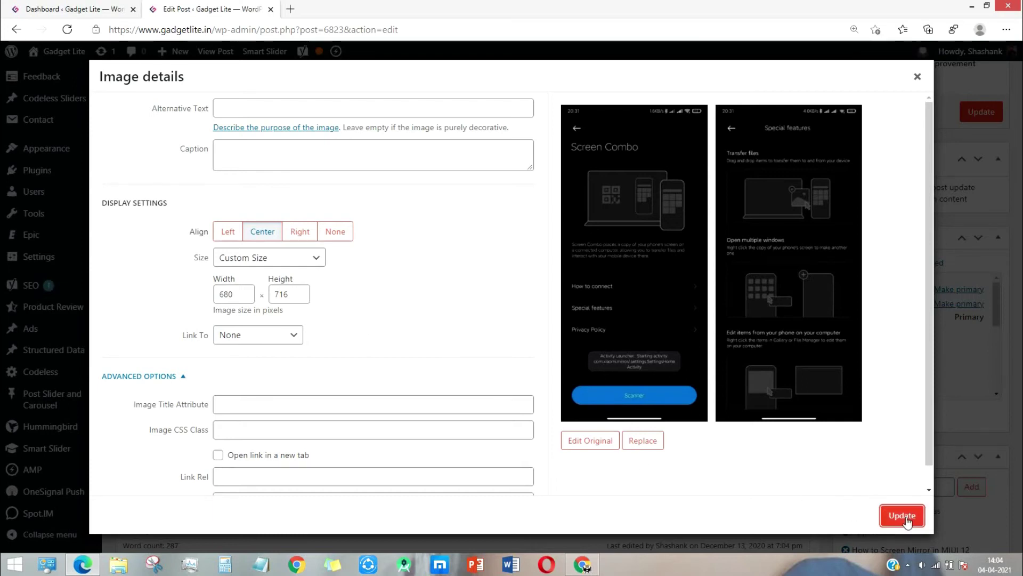
pyautogui.click(978, 112)
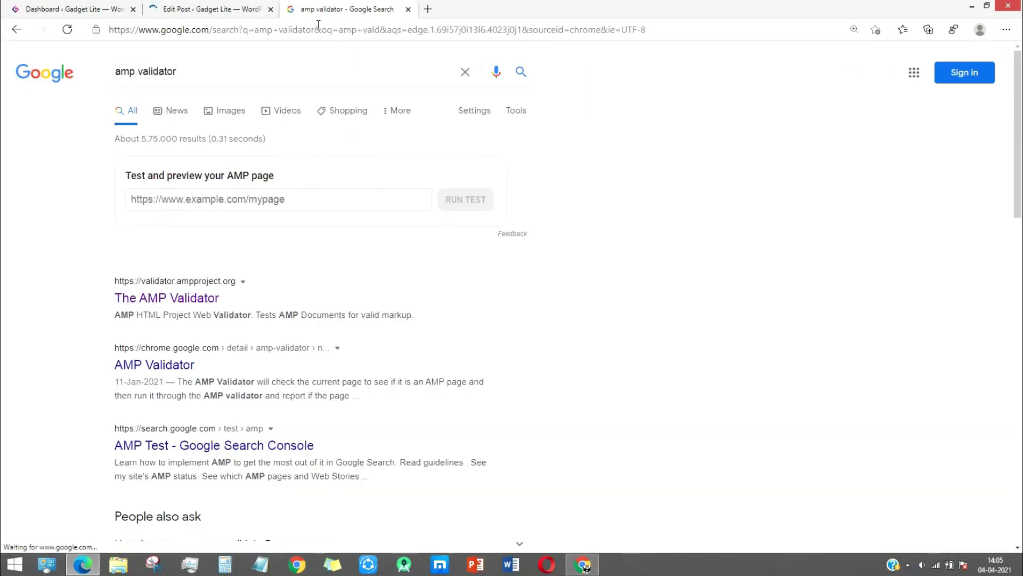
# Step: Open the AMP Validator and validate the MIUI 12 Screen Combo post's URL, copied from the validator page in the other browser window
pyautogui.click(165, 297)
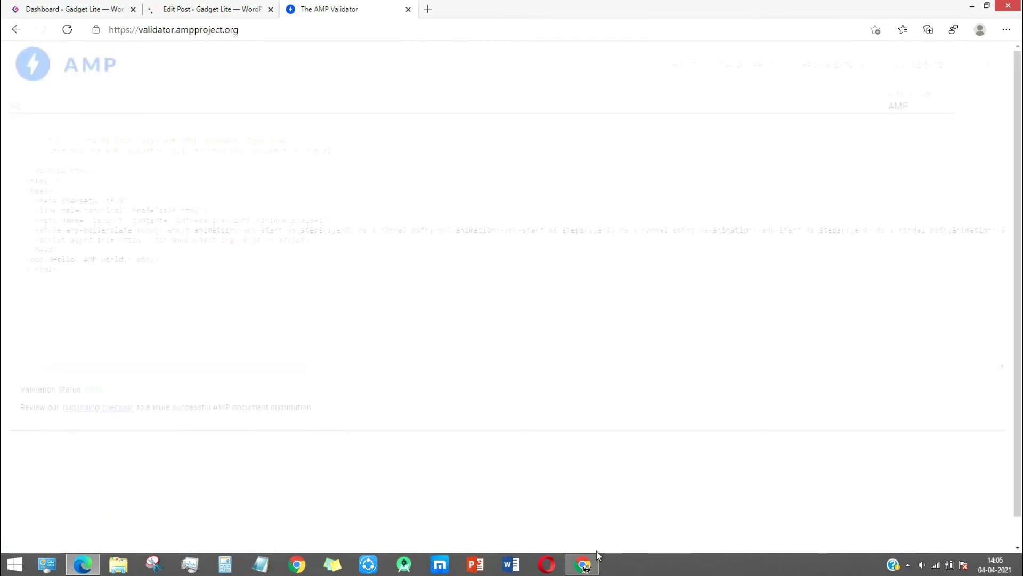
pyautogui.click(585, 565)
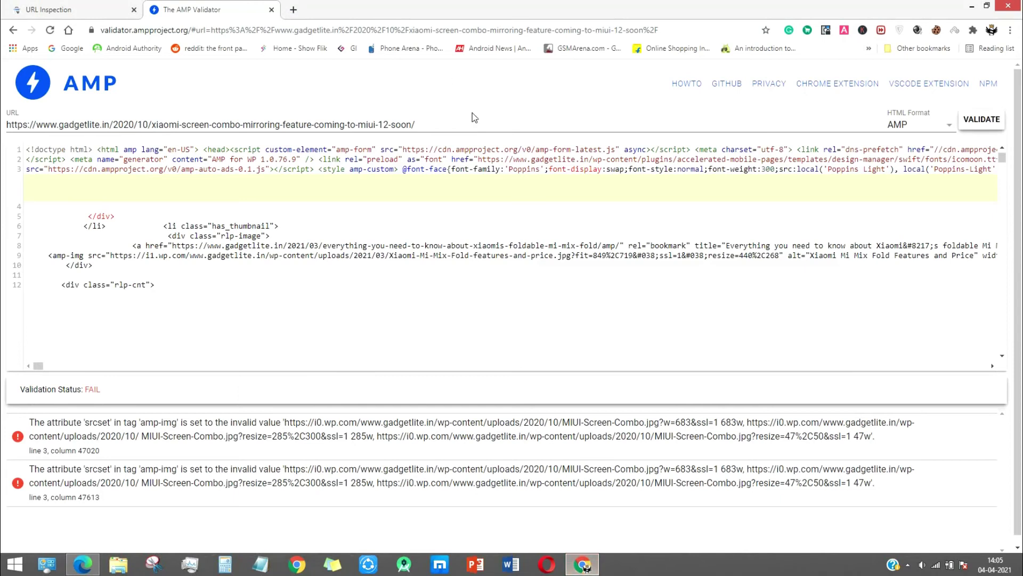
pyautogui.moveTo(439, 125); pyautogui.dragTo(2, 128)
pyautogui.hotkey('ctrl', 'c')
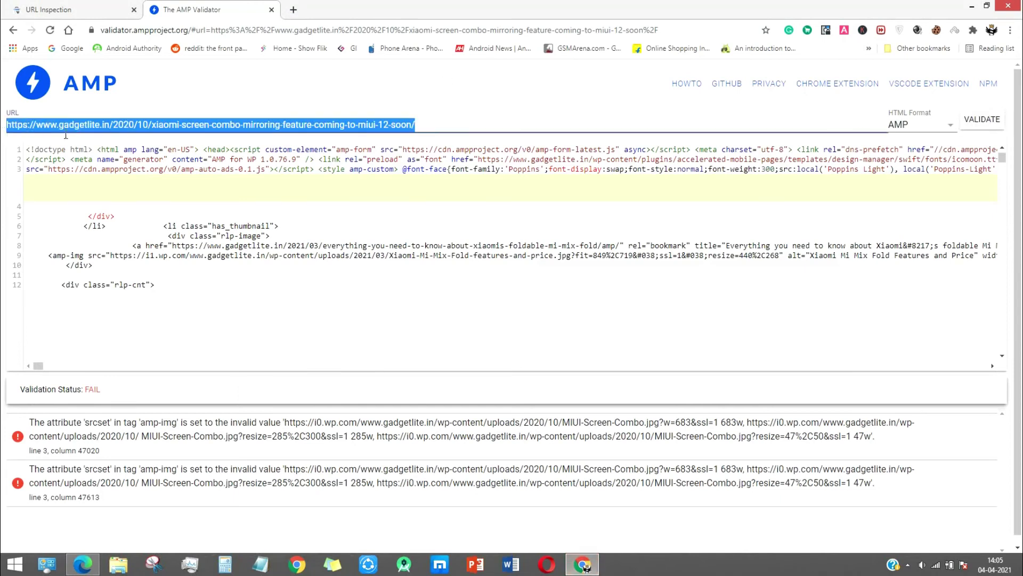
pyautogui.click(972, 6)
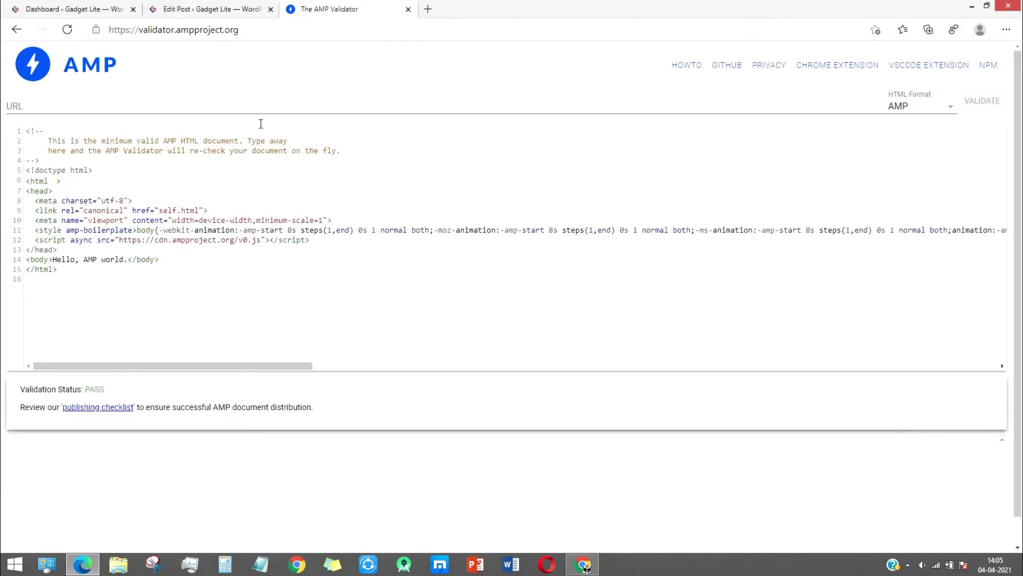
pyautogui.click(197, 103)
pyautogui.hotkey('ctrl', 'v')
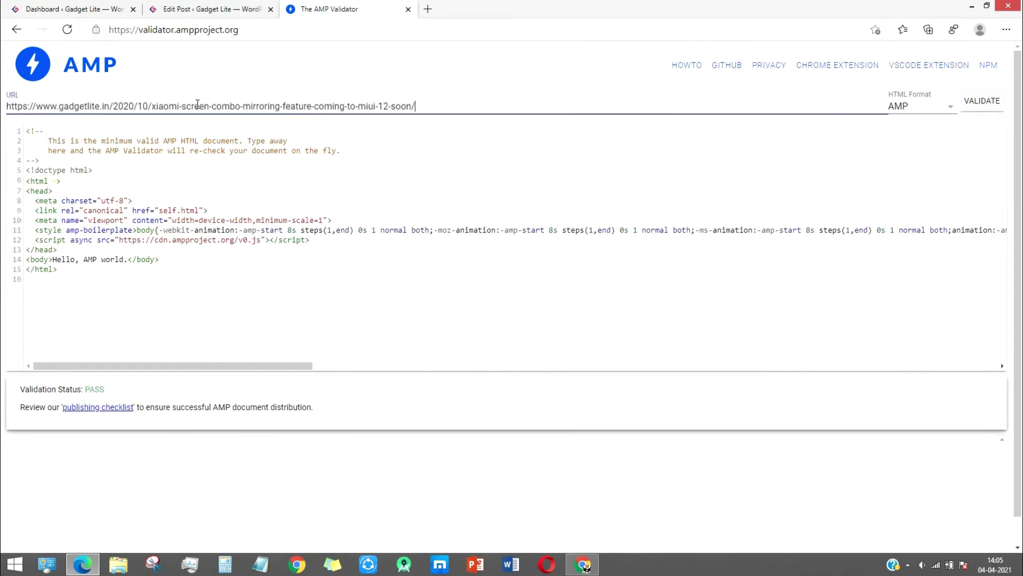
pyautogui.click(981, 97)
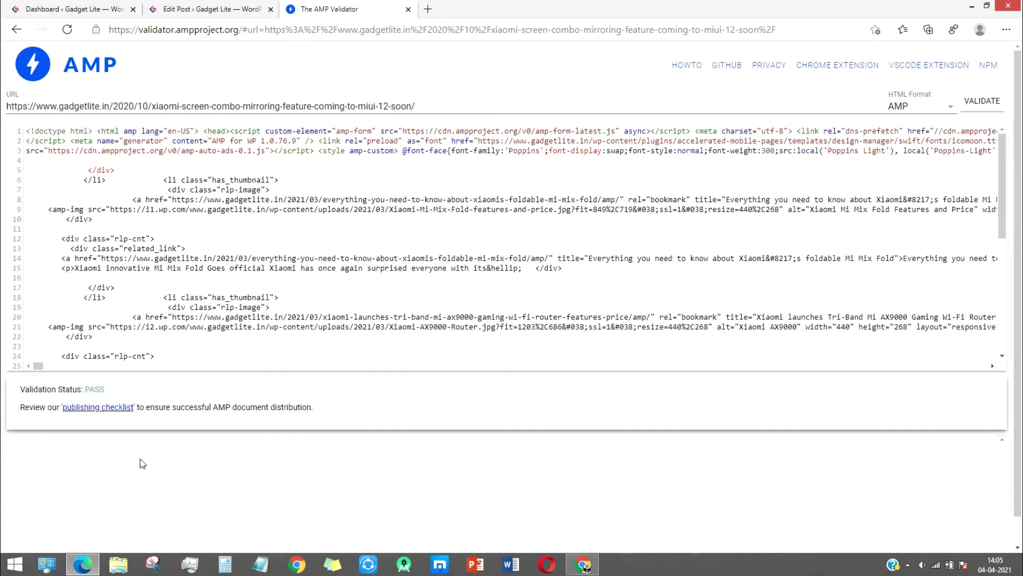
pyautogui.click(987, 104)
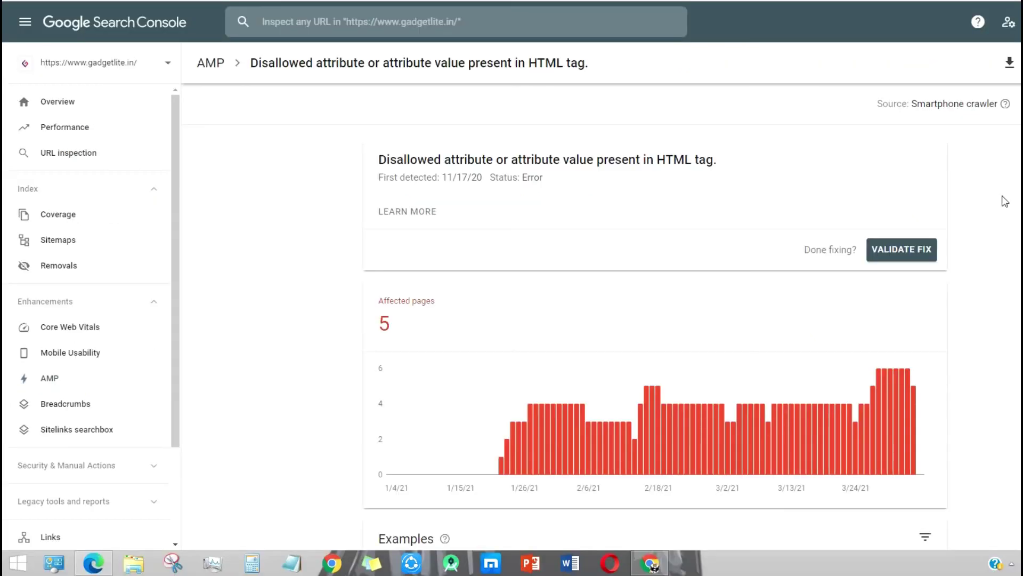
# Step: Review the example URLs of the "Disallowed attribute or attribute value present in HTML tag" issue in Search Console and request validation of the fix
pyautogui.scroll(-5, 654, 320)
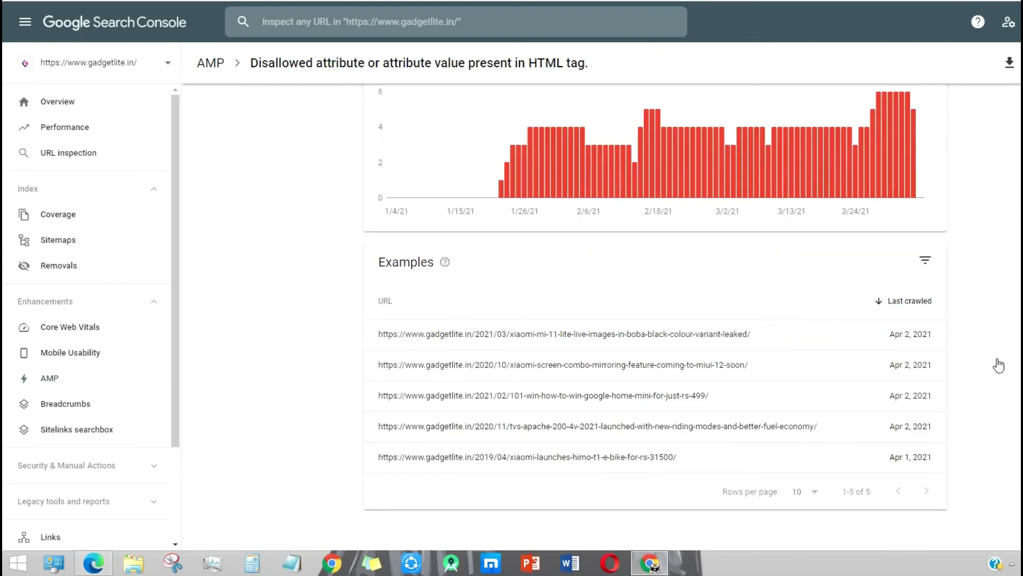
pyautogui.scroll(5, 654, 319)
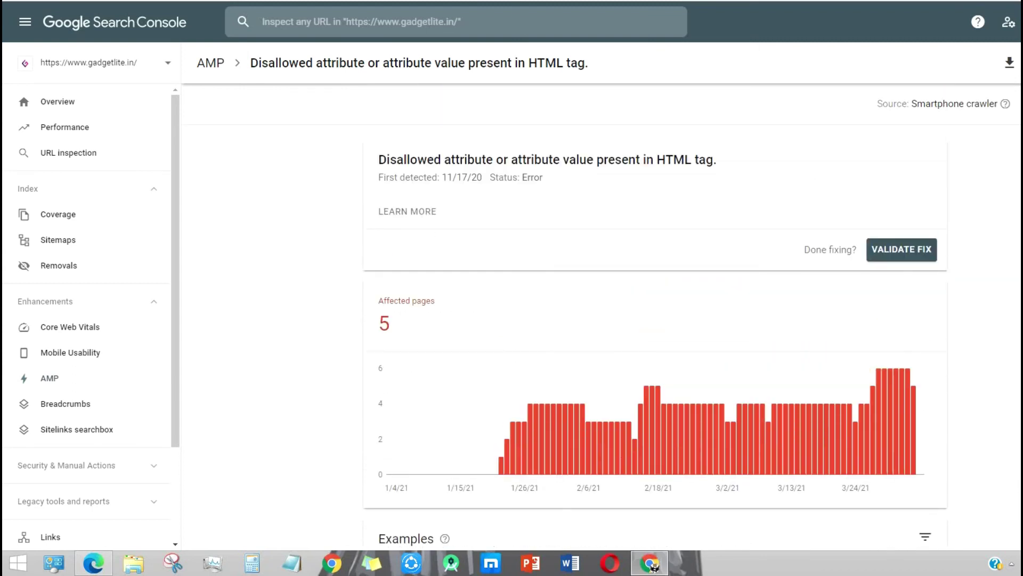
pyautogui.click(913, 254)
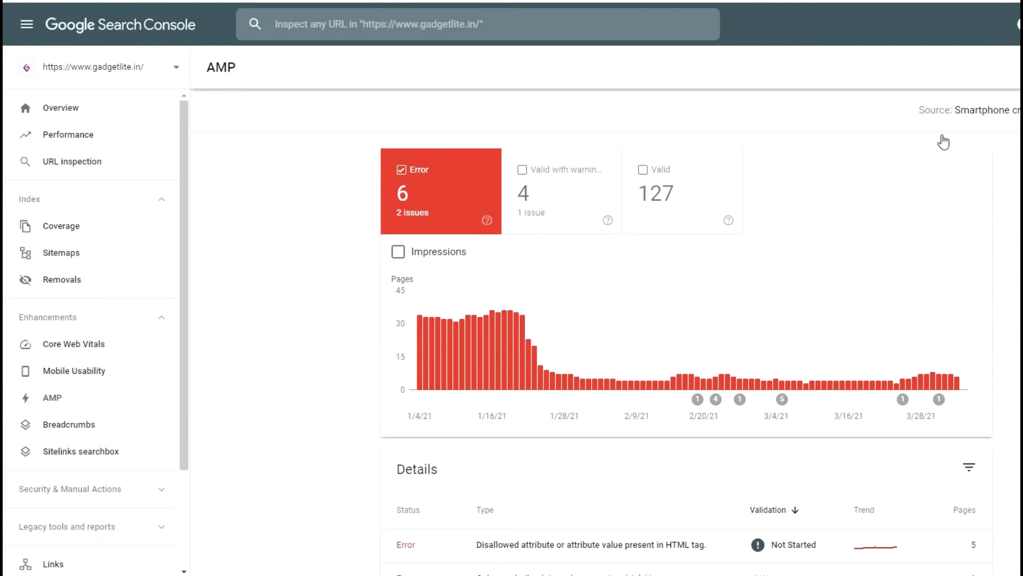
# Step: Inspect the "Malformed URL found for attribute 'src' in tag 'amp-img'" and "Custom JavaScript is not allowed" issues in the AMP report
pyautogui.scroll(-6, 938, 138)
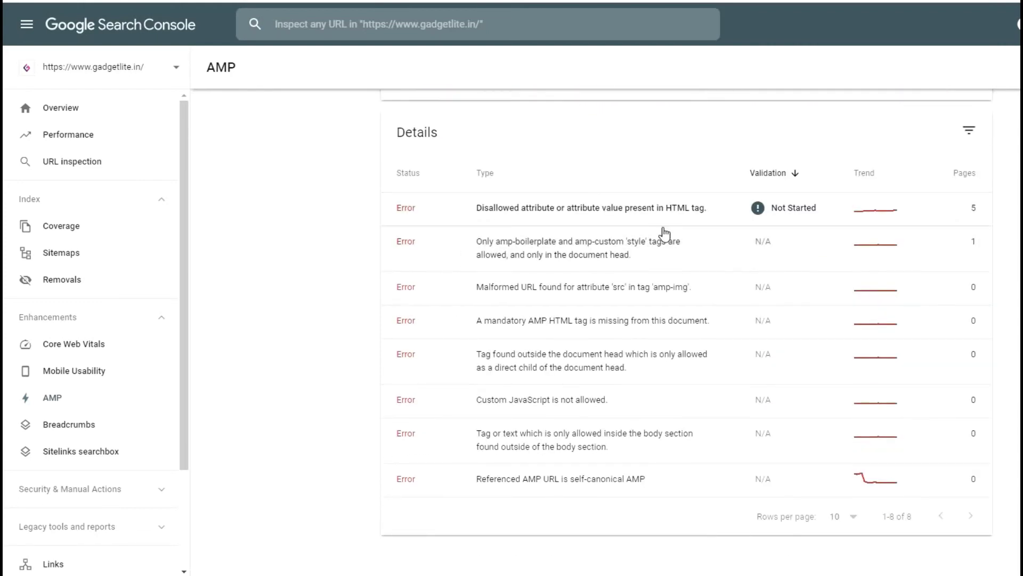
pyautogui.click(674, 287)
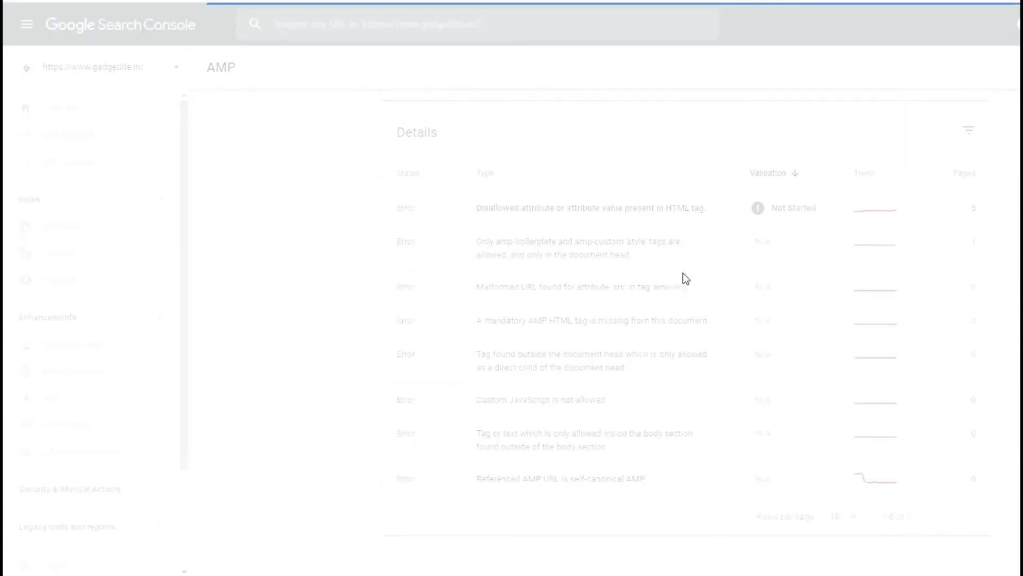
pyautogui.scroll(-3, 804, 235)
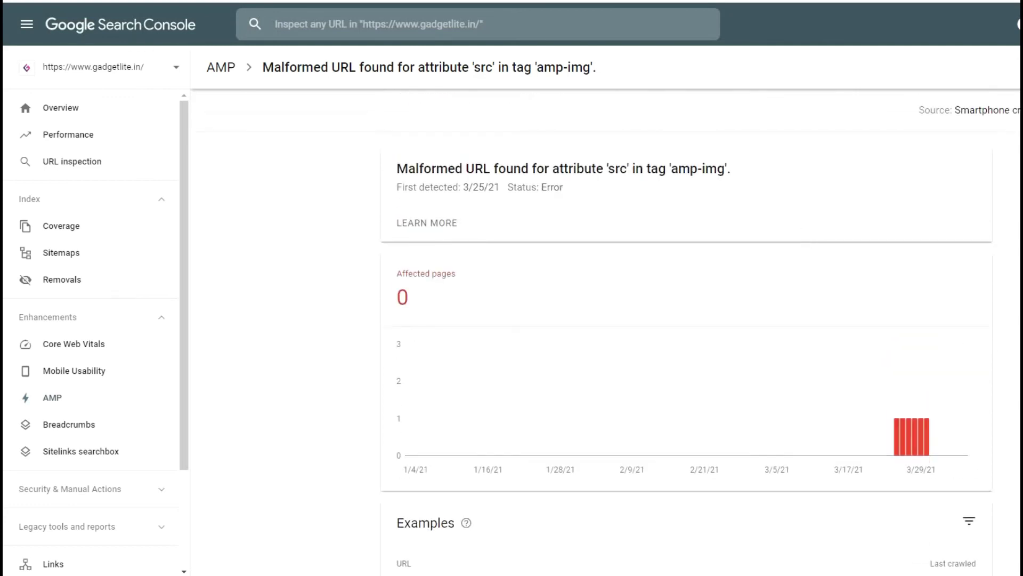
pyautogui.hotkey('alt', 'Left')
pyautogui.click(480, 404)
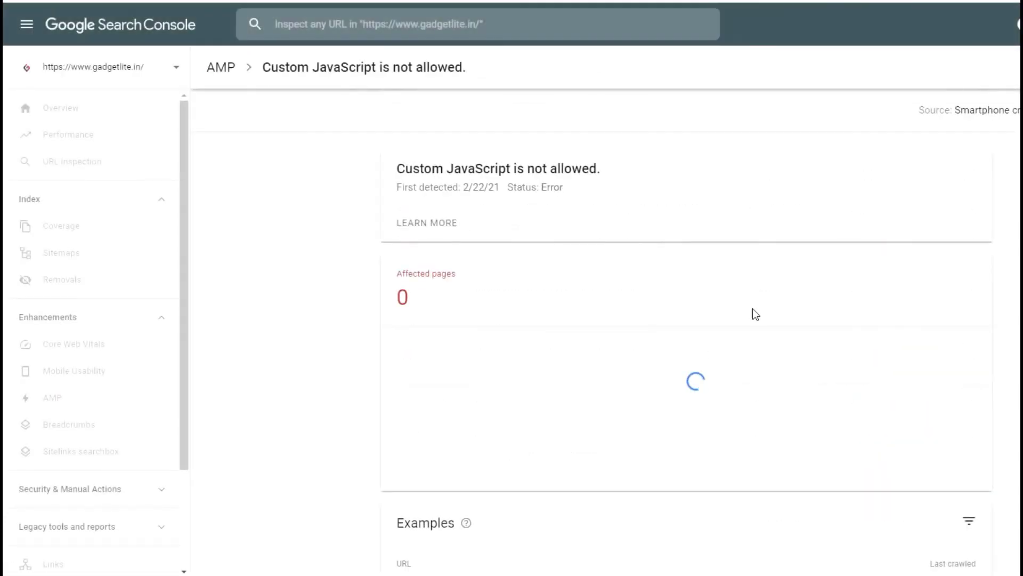
pyautogui.scroll(-3, 735, 231)
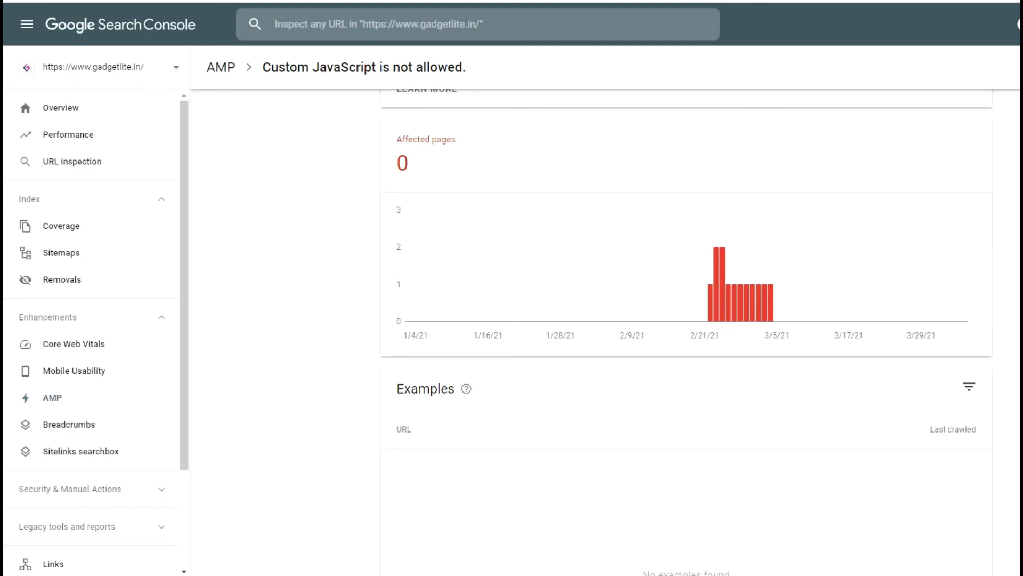
pyautogui.hotkey('alt', 'Left')
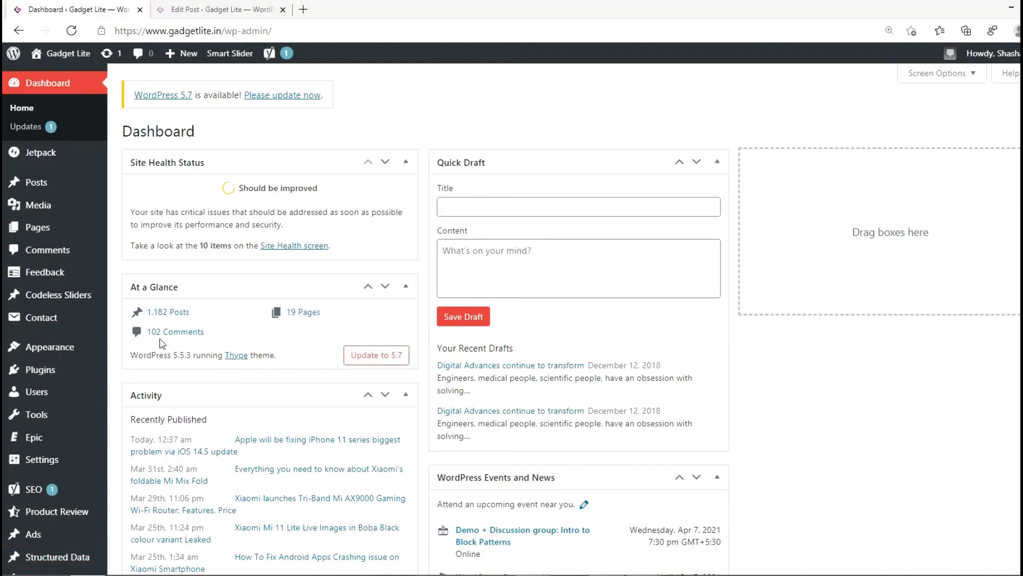
# Step: Set Enhanced Slack sharing to Off in the Yoast SEO general features on the WordPress dashboard and save the changes
pyautogui.moveTo(101, 491)
pyautogui.click(124, 467)
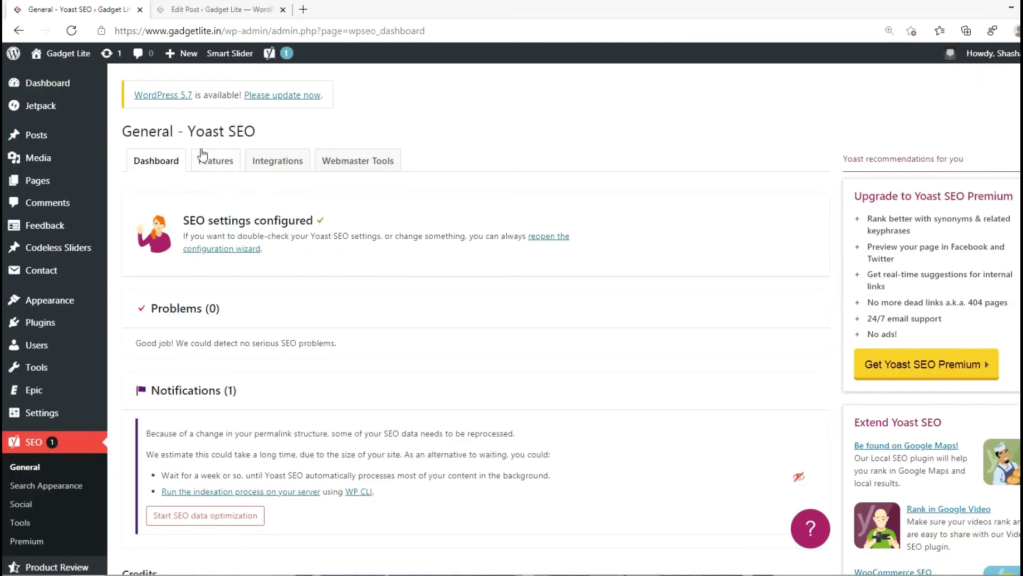
pyautogui.click(215, 163)
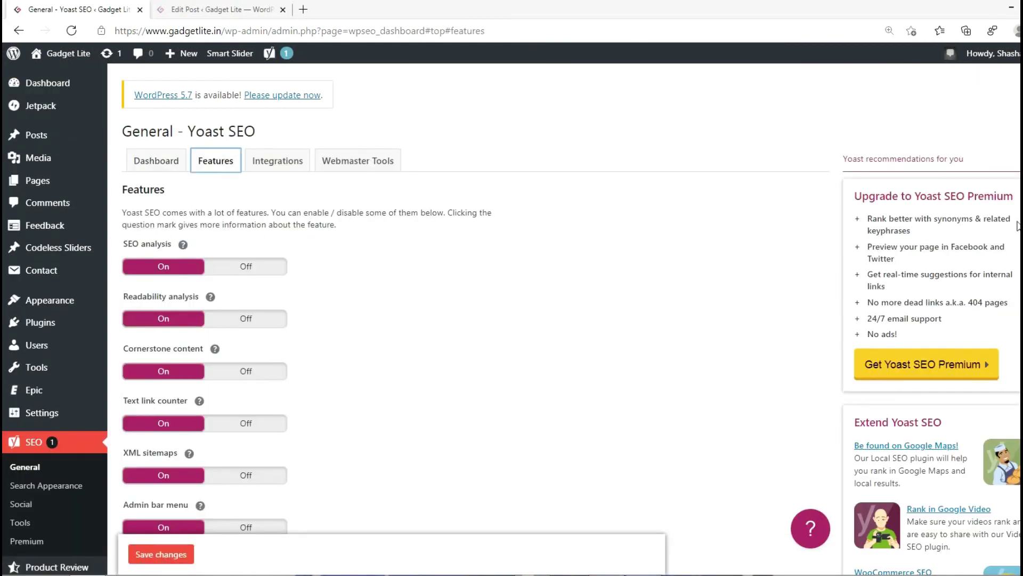
pyautogui.scroll(-7, 215, 163)
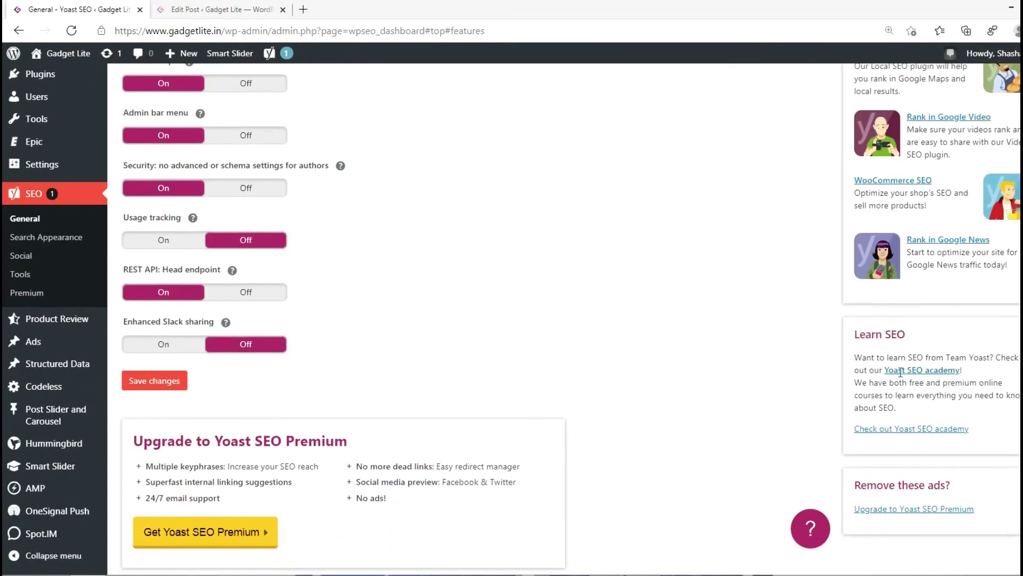
pyautogui.click(164, 346)
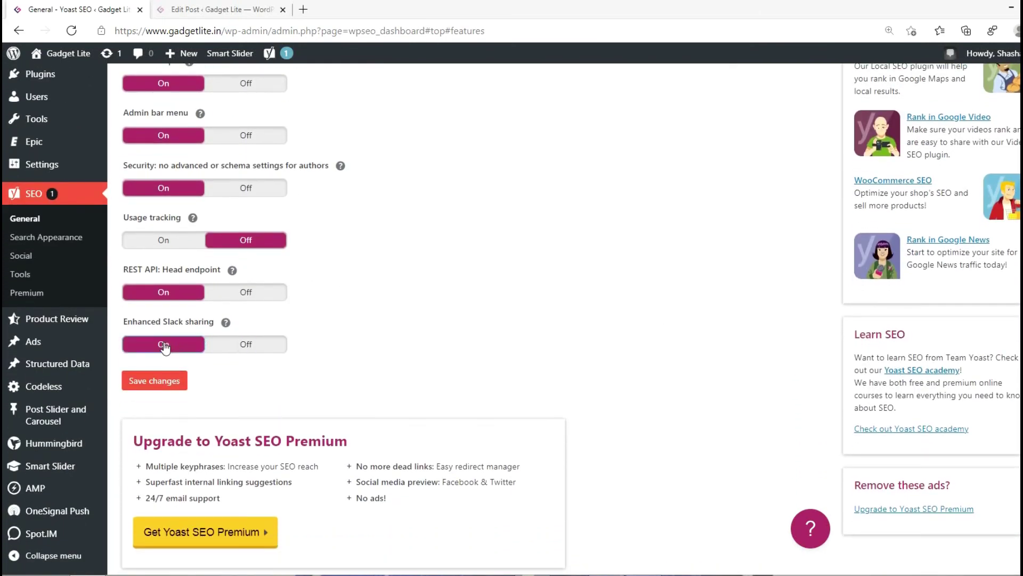
pyautogui.click(237, 347)
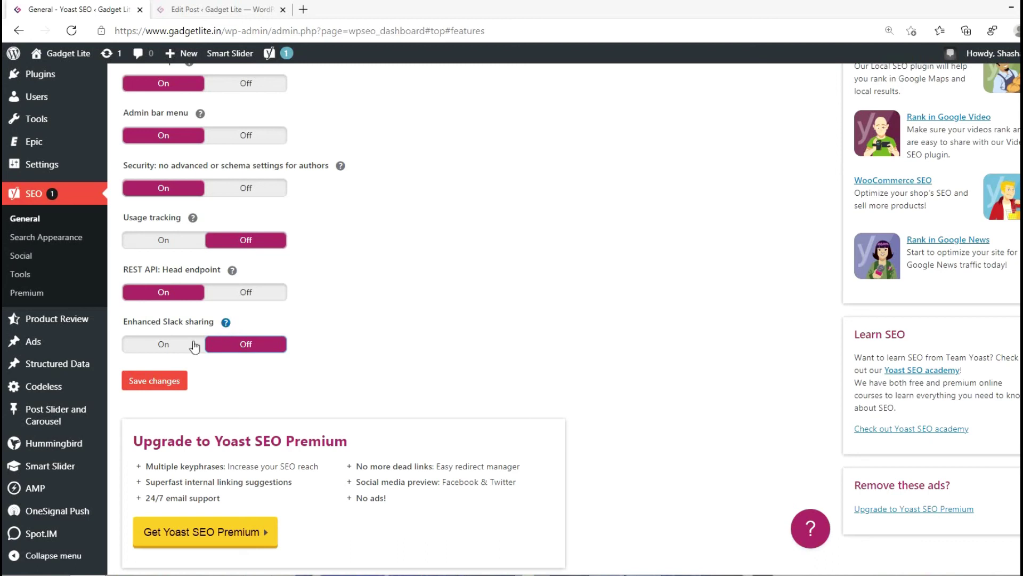
pyautogui.click(184, 349)
pyautogui.click(242, 351)
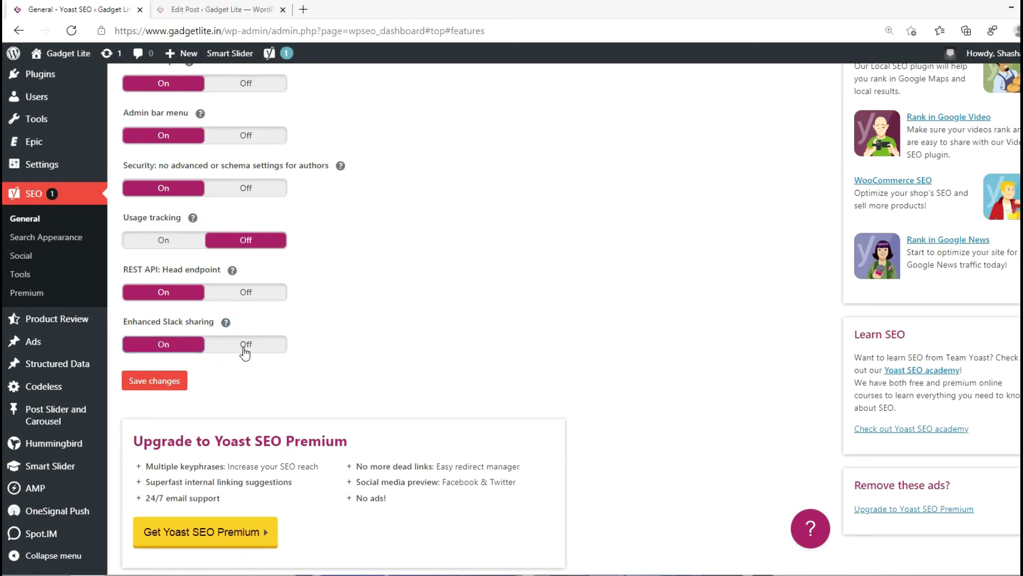
pyautogui.click(157, 382)
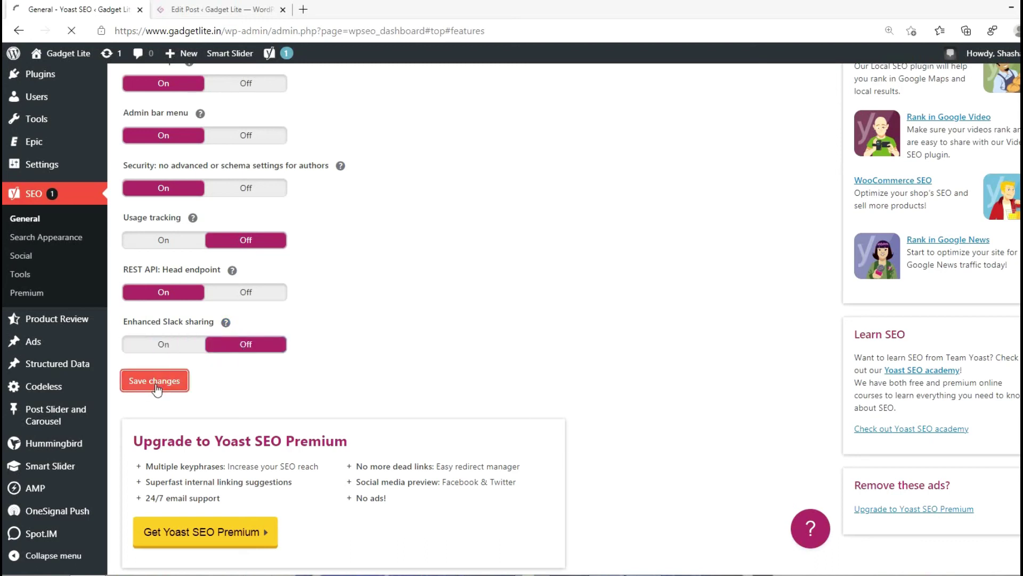